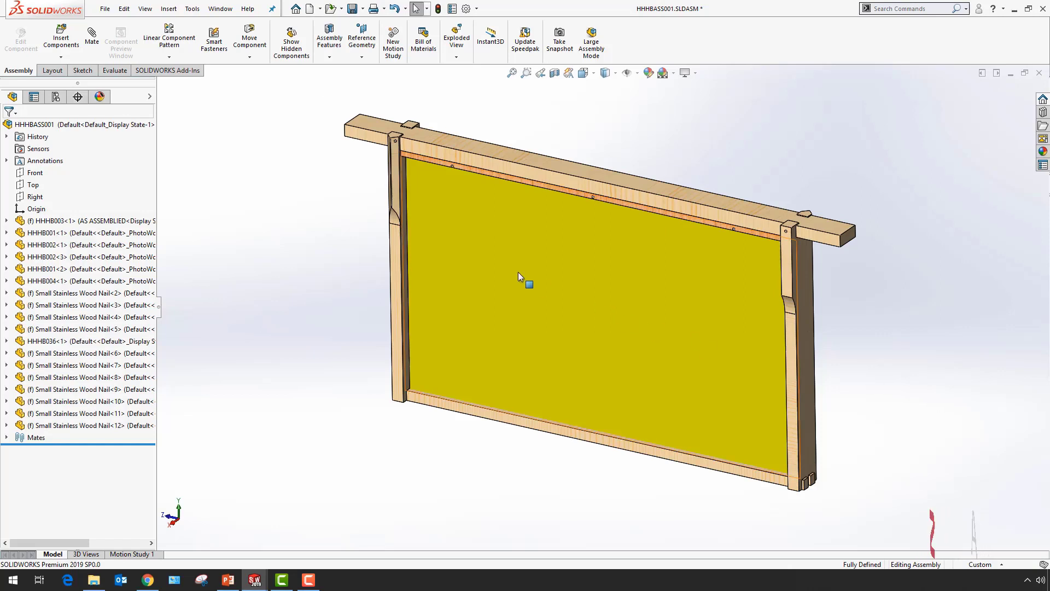
Step: Explode the beehive frame assembly using Exploded View1 in the ConfigurationManager
{"action": "left_click", "coordinate": [55, 96]}
{"action": "right_click", "coordinate": [61, 157]}
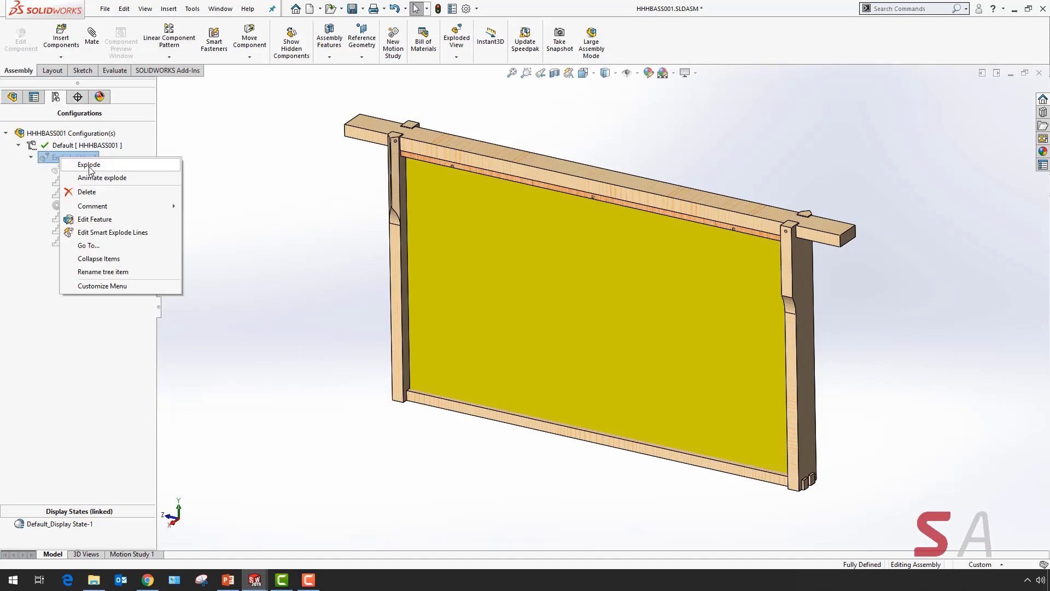
{"action": "left_click", "coordinate": [89, 166]}
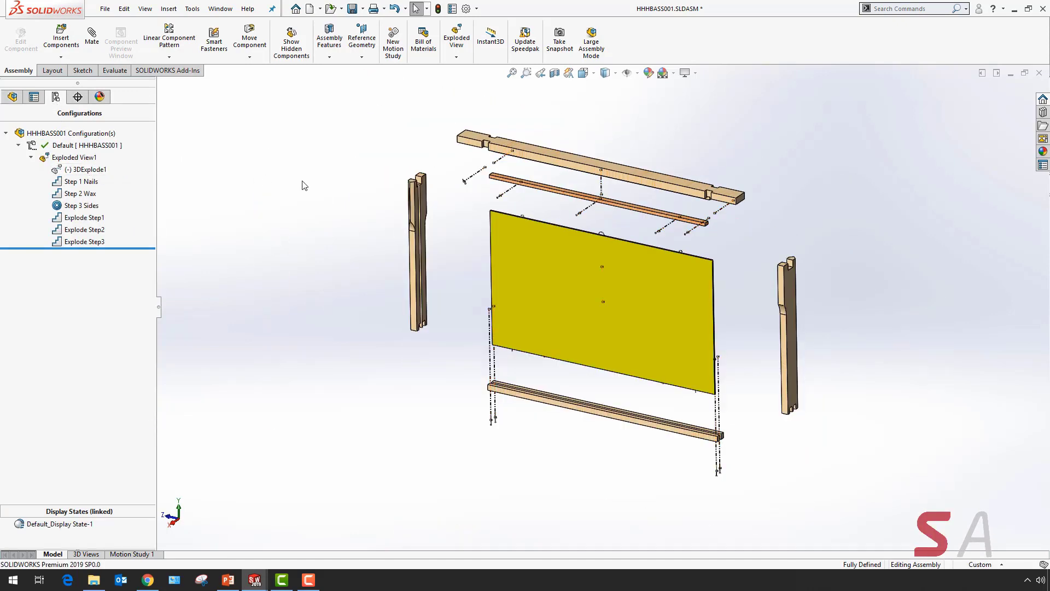
{"action": "middle_click_drag", "start_coordinate": [315, 185], "coordinate": [317, 156]}
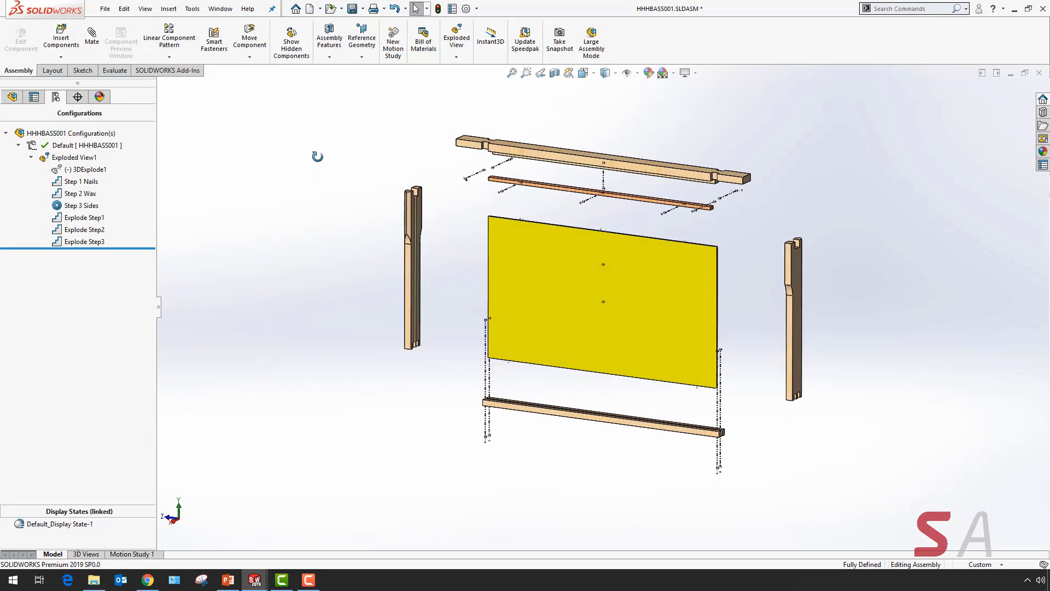
Step: Make a new drawing from the assembly using the draw template
{"action": "left_click", "coordinate": [104, 9]}
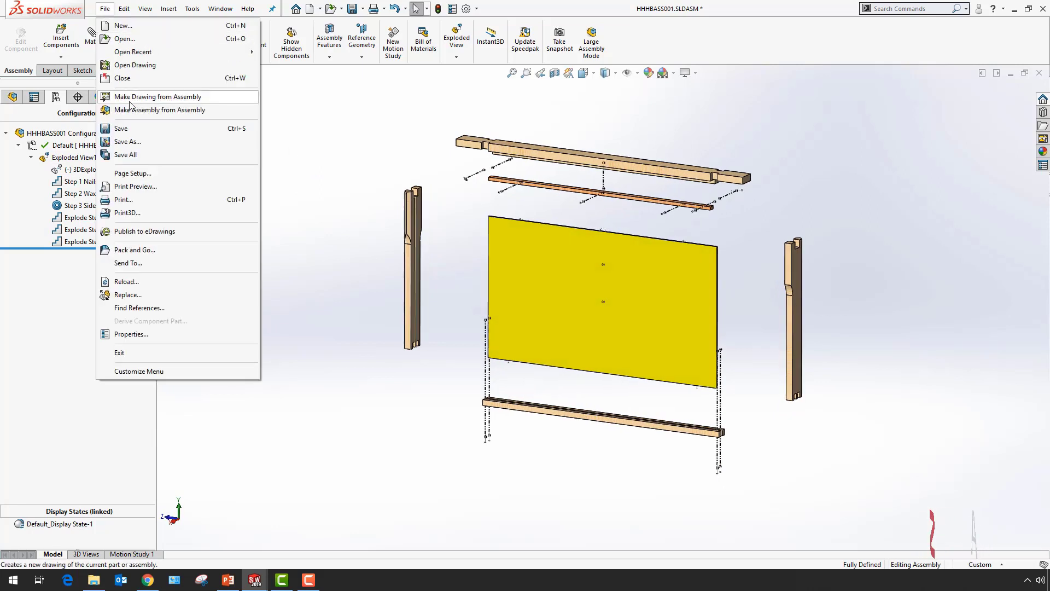
{"action": "left_click", "coordinate": [207, 101]}
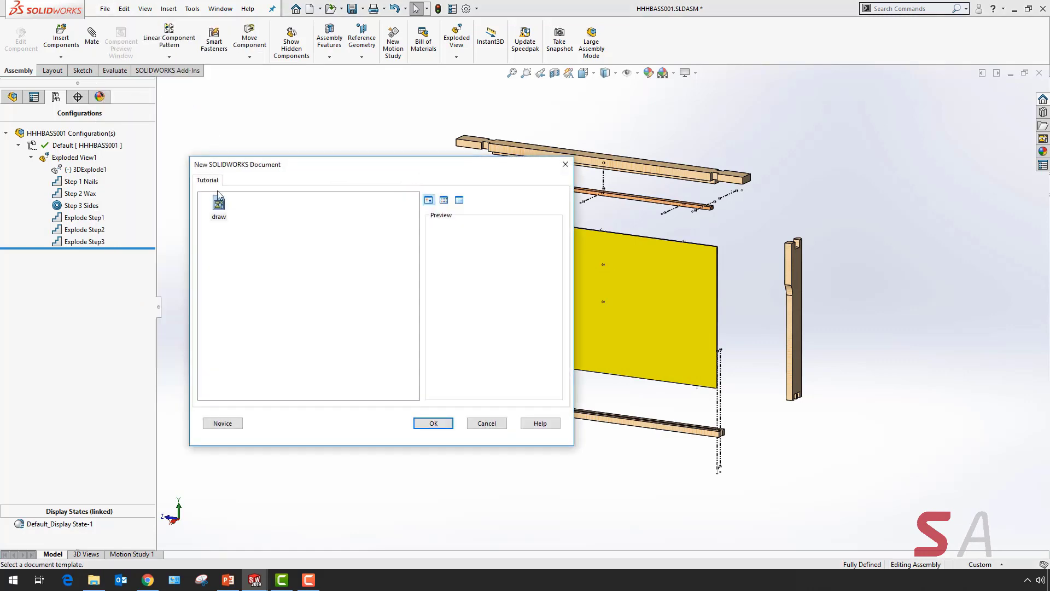
{"action": "left_click", "coordinate": [219, 201]}
{"action": "left_click", "coordinate": [432, 424]}
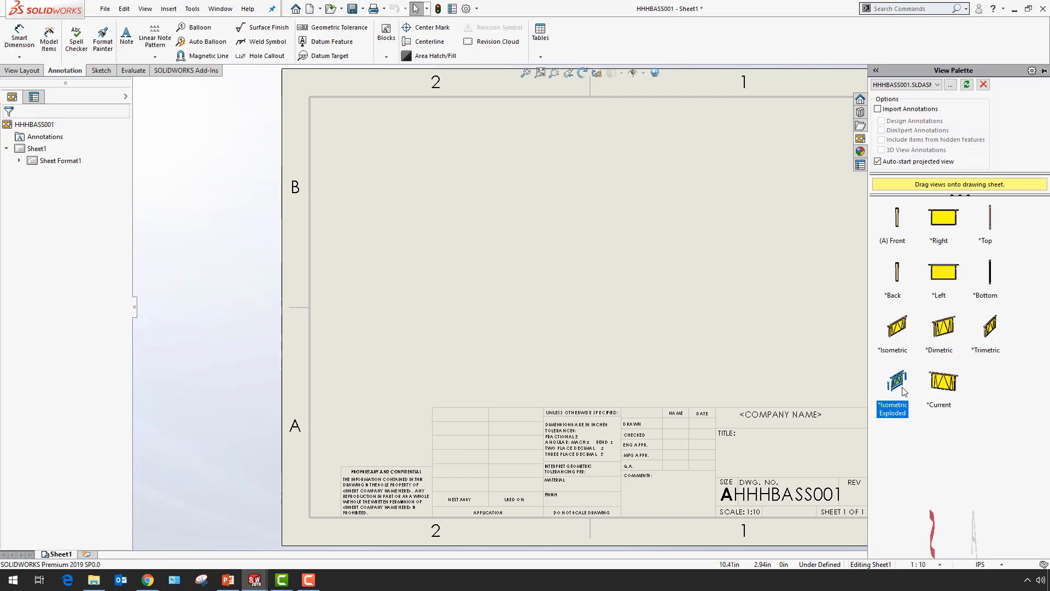
Step: Place the Isometric Exploded view on the sheet and set the sheet scale to 1:5
{"action": "mouse_move", "coordinate": [896, 380]}
{"action": "left_mouse_down"}
{"action": "mouse_move", "coordinate": [767, 377]}
{"action": "mouse_move", "coordinate": [405, 320]}
{"action": "left_mouse_up"}
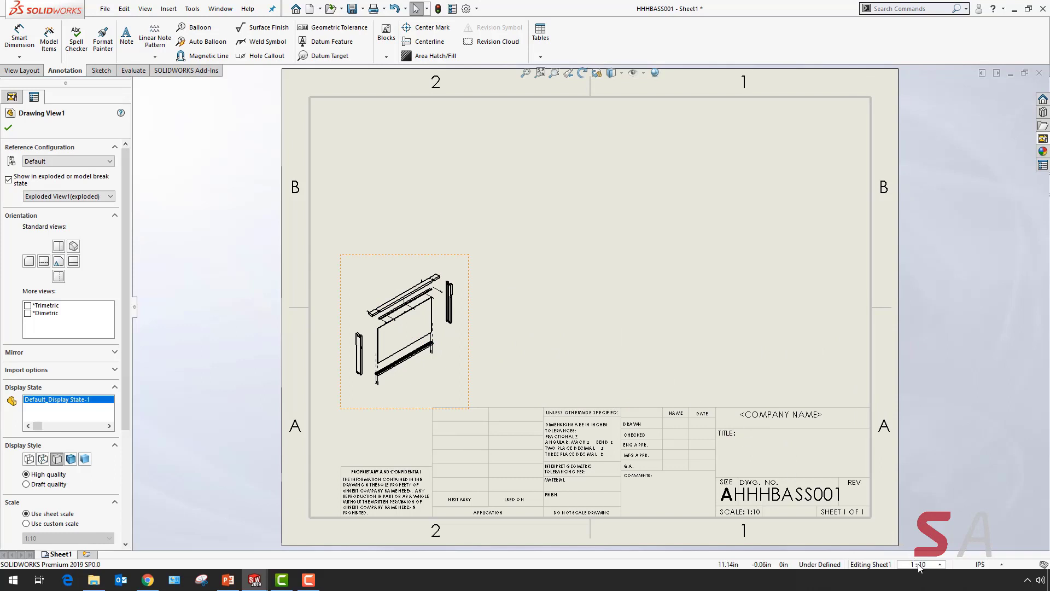
{"action": "left_click", "coordinate": [919, 568]}
{"action": "left_click", "coordinate": [914, 415]}
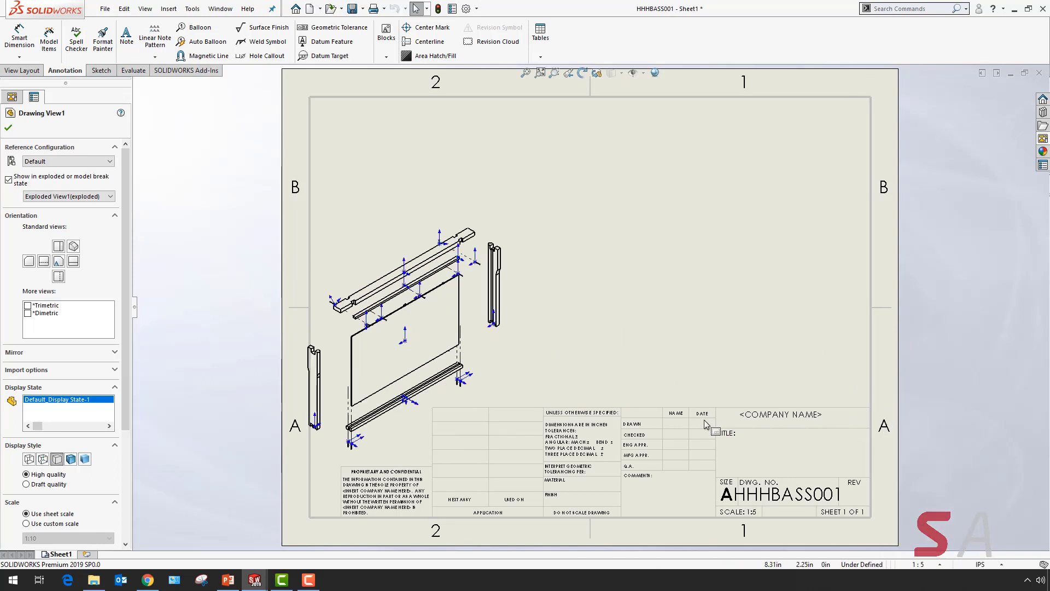
Step: Hide origins and make the view Shaded With Edges in draft quality
{"action": "left_click", "coordinate": [643, 74]}
{"action": "left_click", "coordinate": [633, 119]}
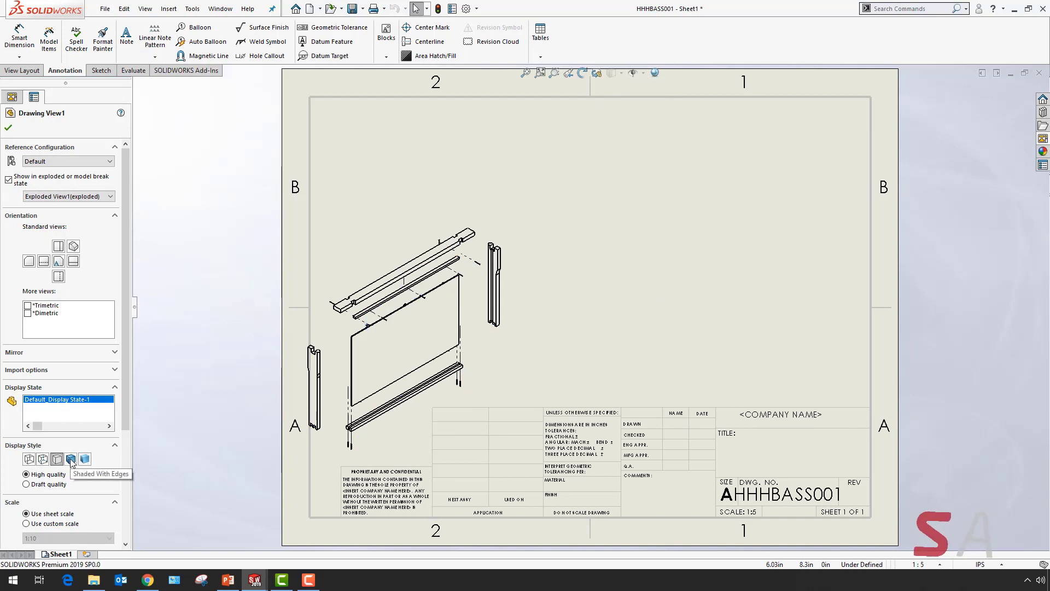
{"action": "left_click", "coordinate": [72, 461]}
{"action": "left_click", "coordinate": [317, 341]}
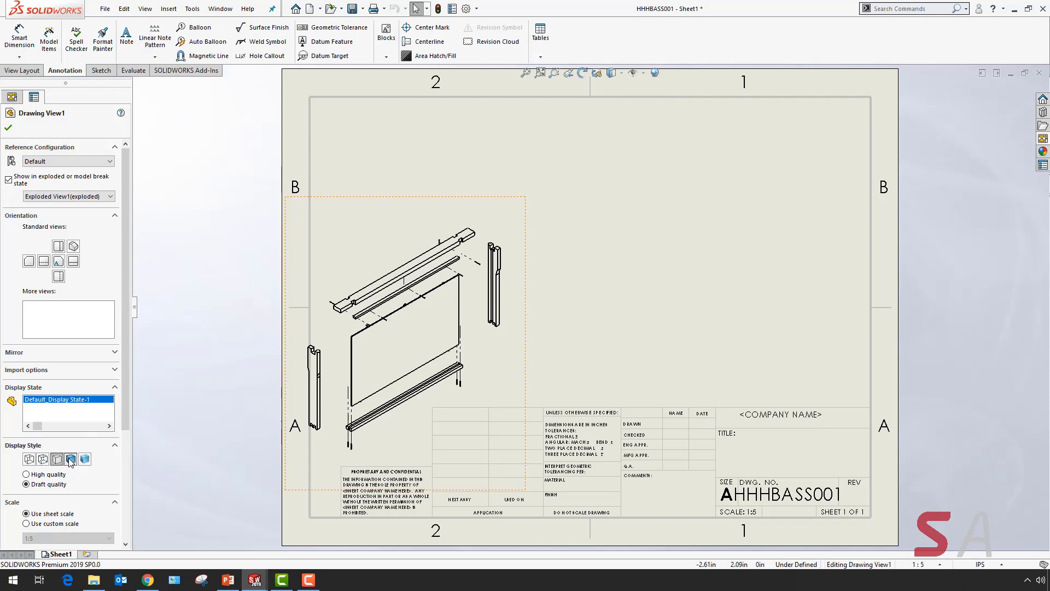
{"action": "left_click", "coordinate": [8, 127]}
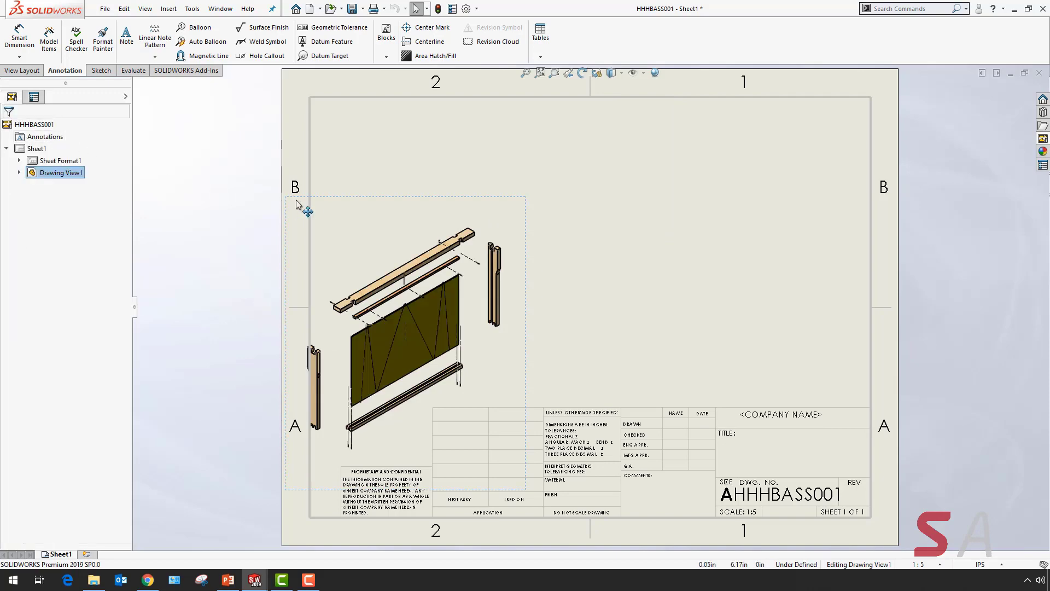
Step: Shift the exploded view, then insert a six-part bill of materials beside it, narrowed
{"action": "mouse_move", "coordinate": [324, 199]}
{"action": "left_mouse_down"}
{"action": "mouse_move", "coordinate": [358, 174]}
{"action": "mouse_move", "coordinate": [353, 164]}
{"action": "left_mouse_up"}
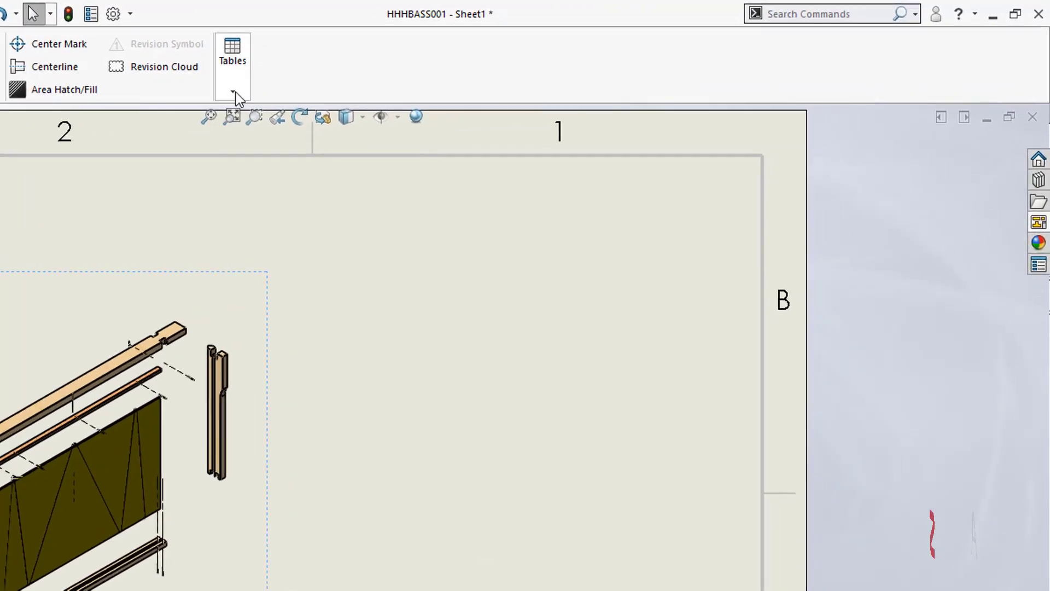
{"action": "left_click", "coordinate": [234, 94]}
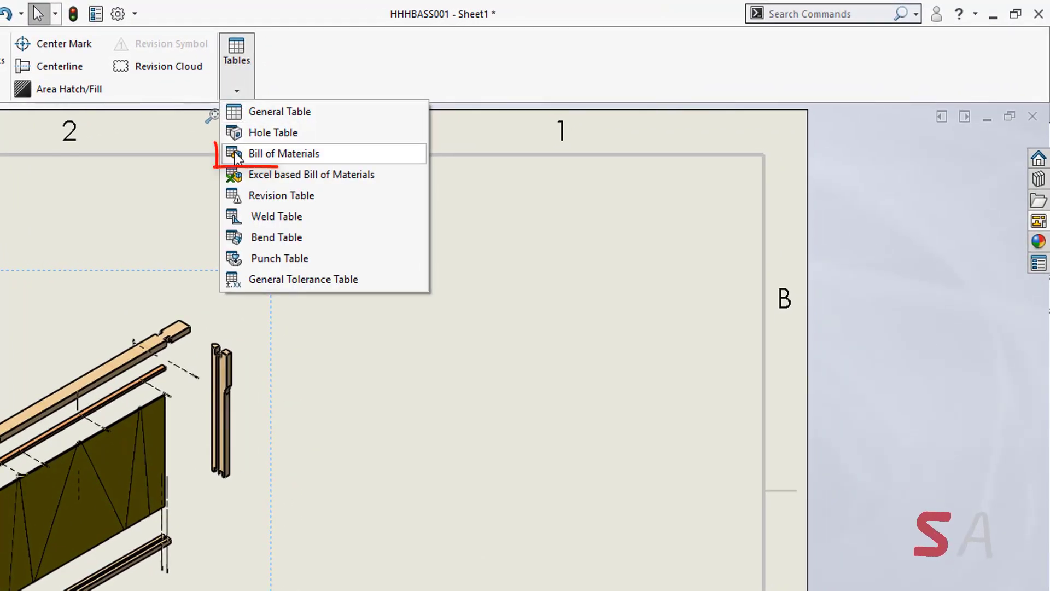
{"action": "left_click", "coordinate": [234, 154]}
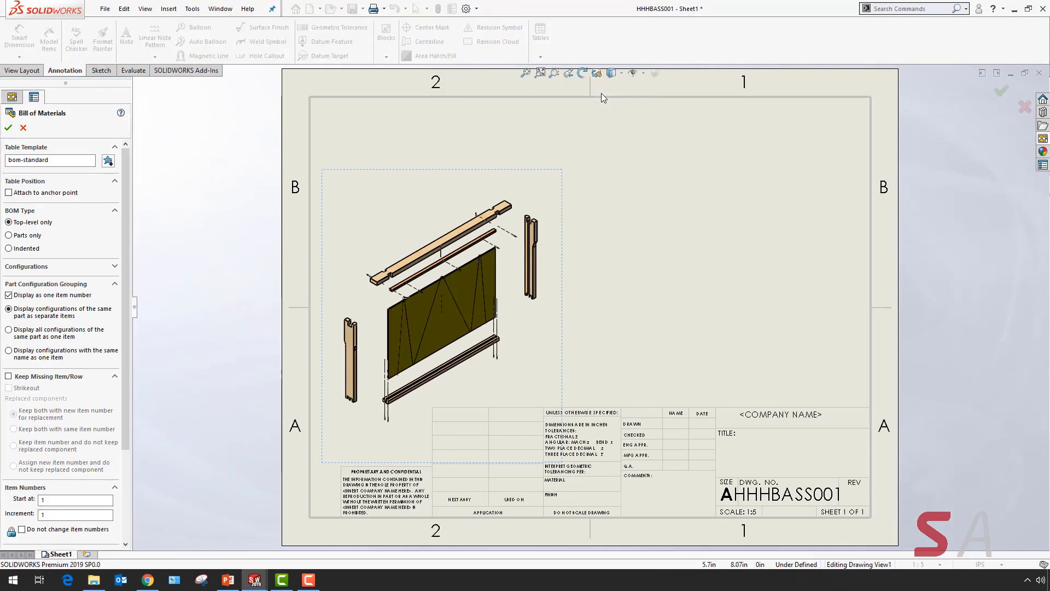
{"action": "left_click", "coordinate": [8, 128]}
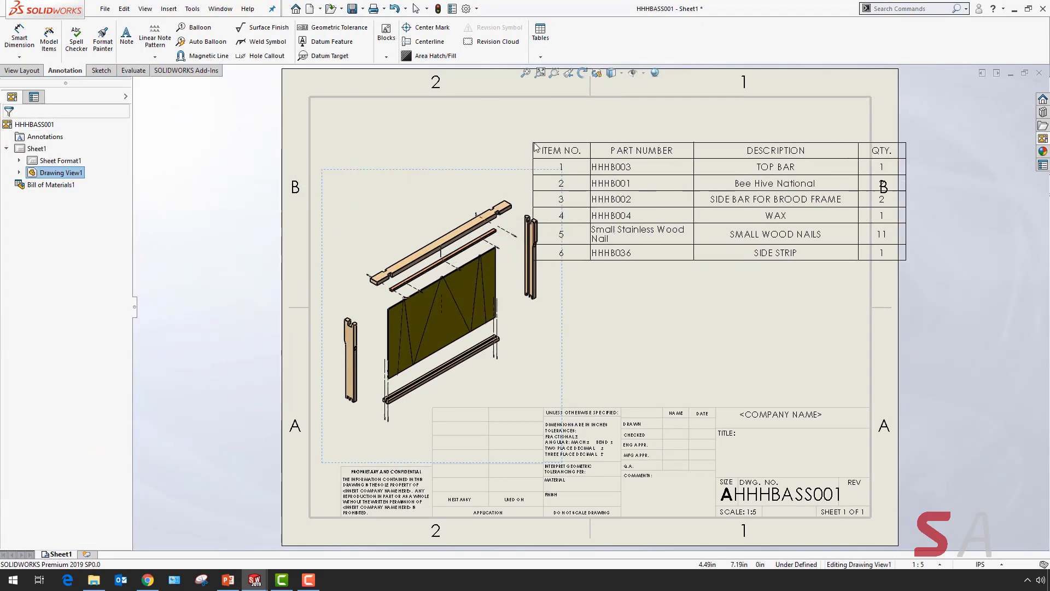
{"action": "left_click", "coordinate": [578, 204]}
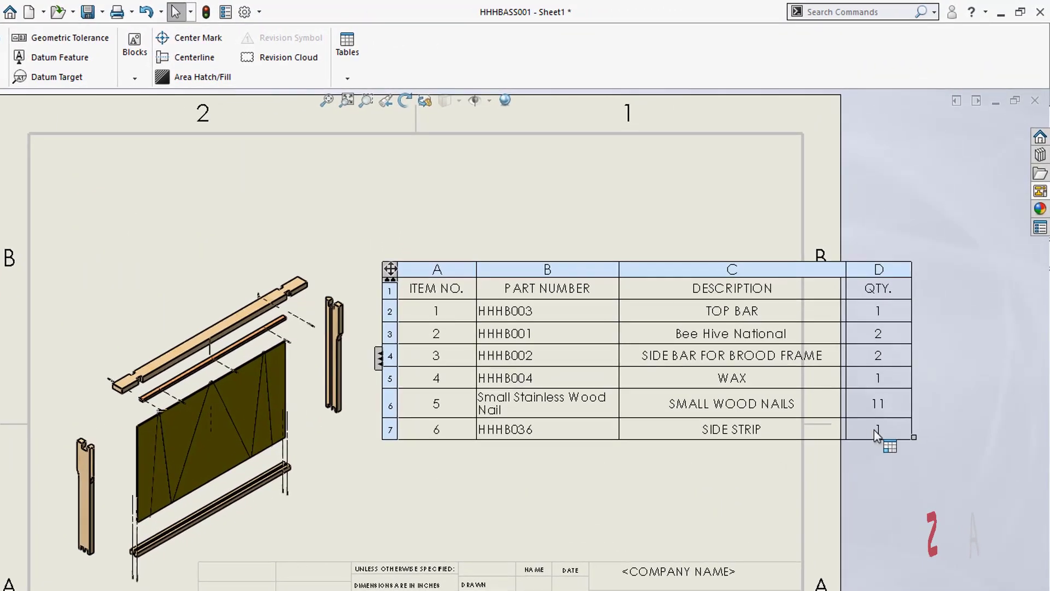
{"action": "left_click_drag", "start_coordinate": [874, 429], "coordinate": [756, 451]}
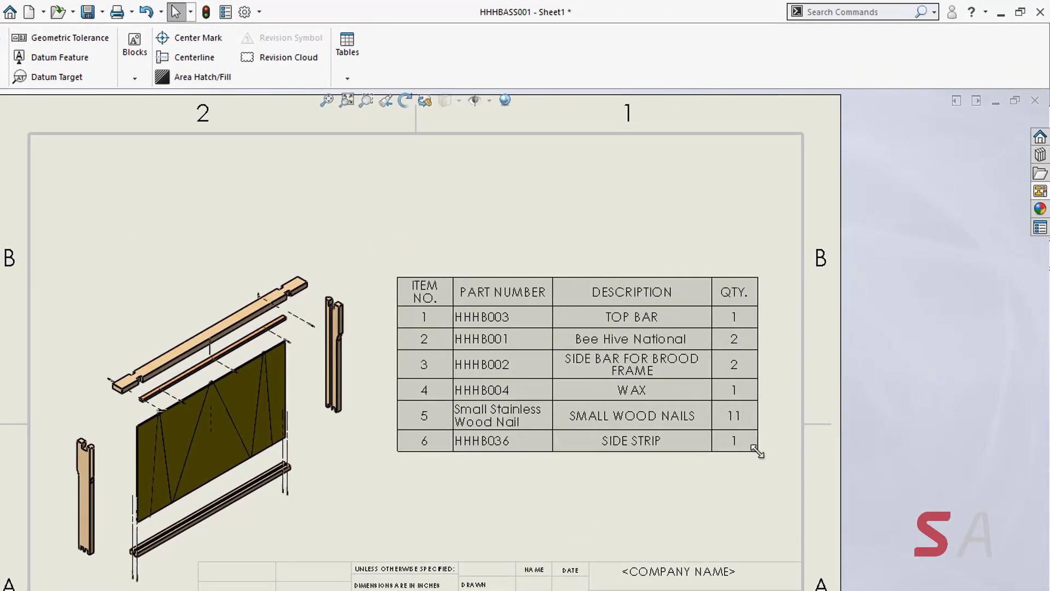
Step: Select the entire BOM table and convert all its text to All uppercase
{"action": "left_click", "coordinate": [743, 471]}
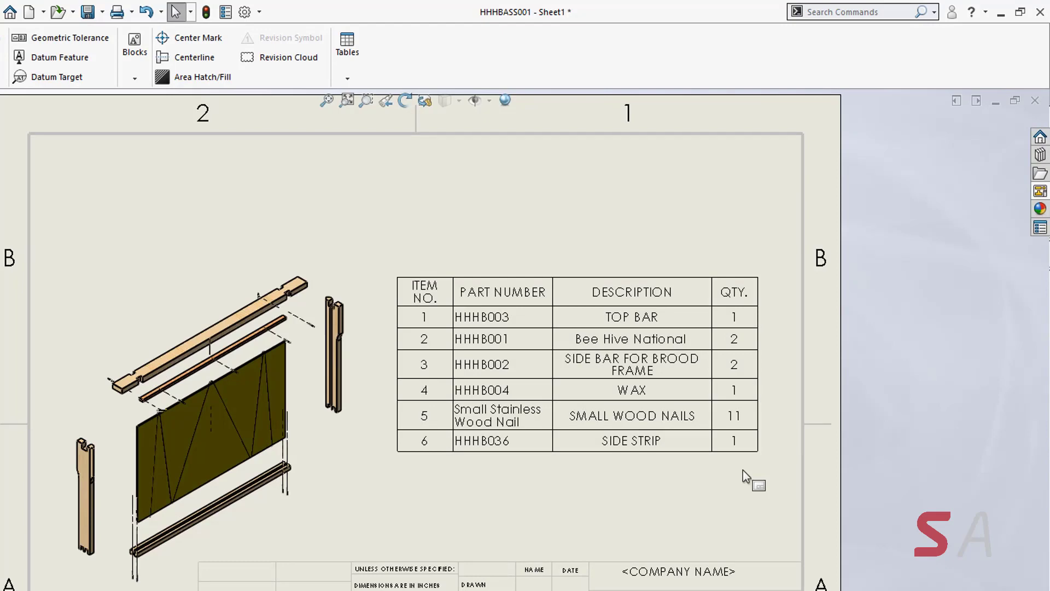
{"action": "left_click", "coordinate": [483, 320]}
{"action": "left_click", "coordinate": [391, 270]}
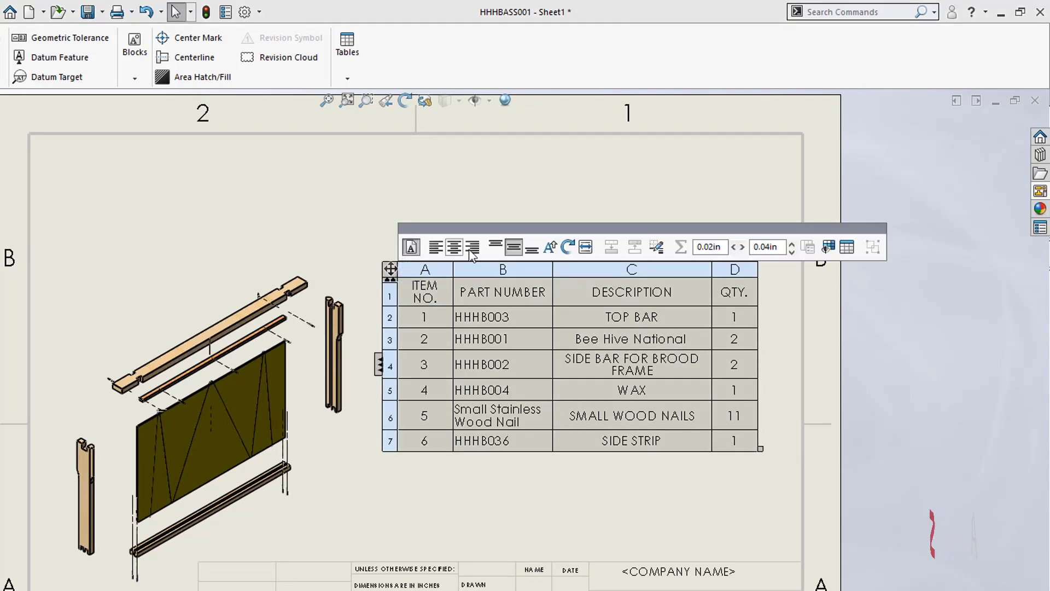
{"action": "left_click", "coordinate": [551, 249]}
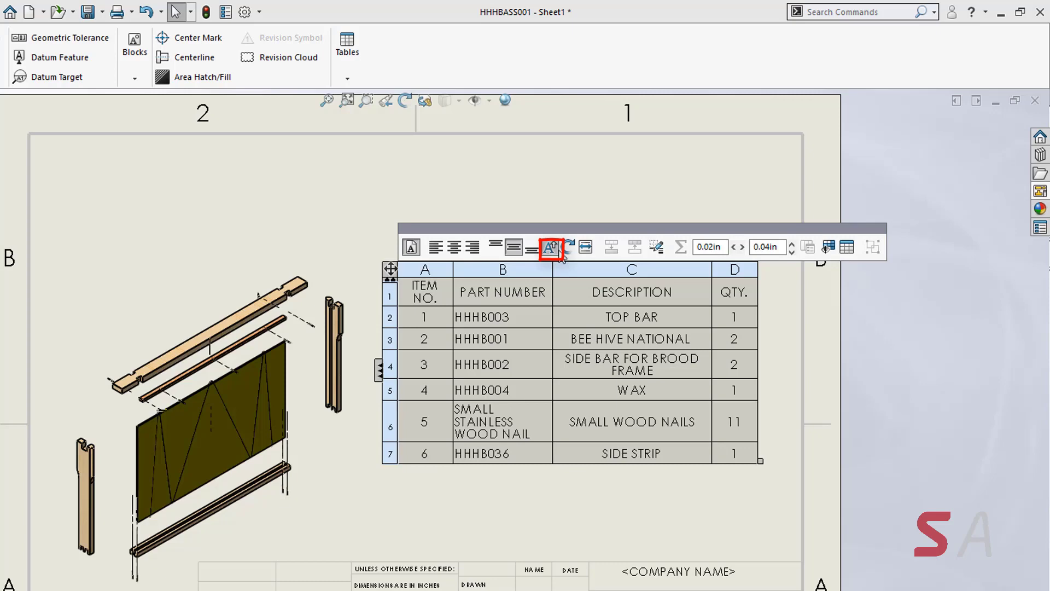
Step: Give the table's right, bottom and left borders a heavier 0.0197in line weight
{"action": "left_click", "coordinate": [656, 248]}
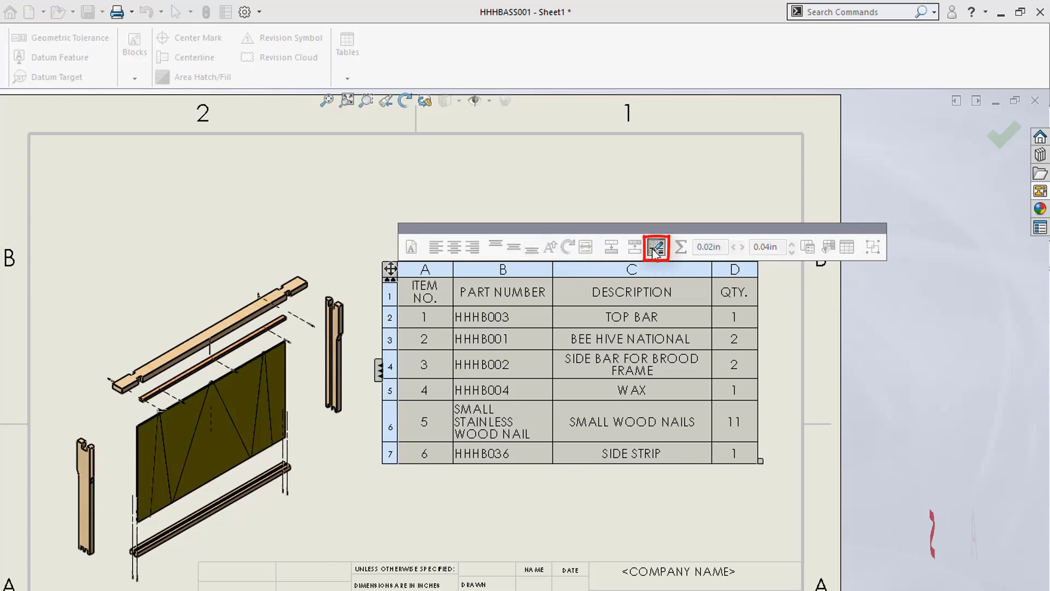
{"action": "left_click", "coordinate": [759, 337]}
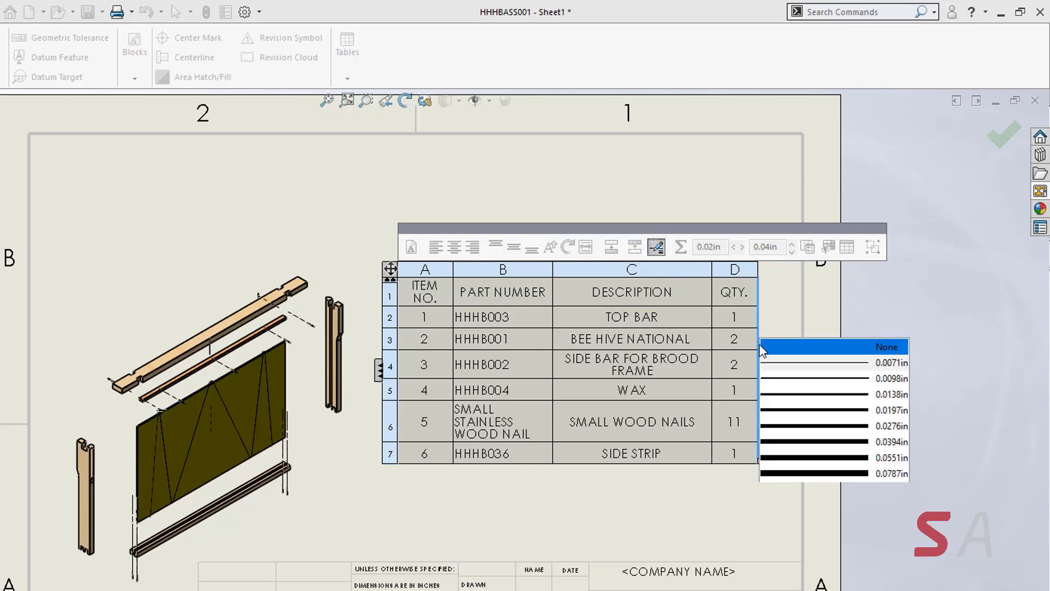
{"action": "left_click", "coordinate": [764, 409]}
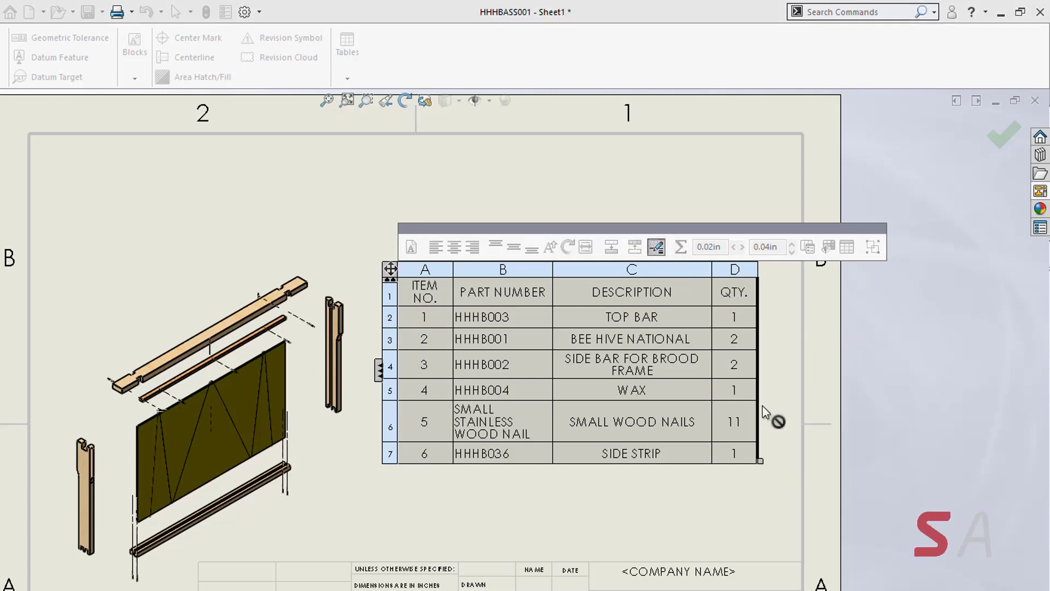
{"action": "left_click", "coordinate": [687, 463]}
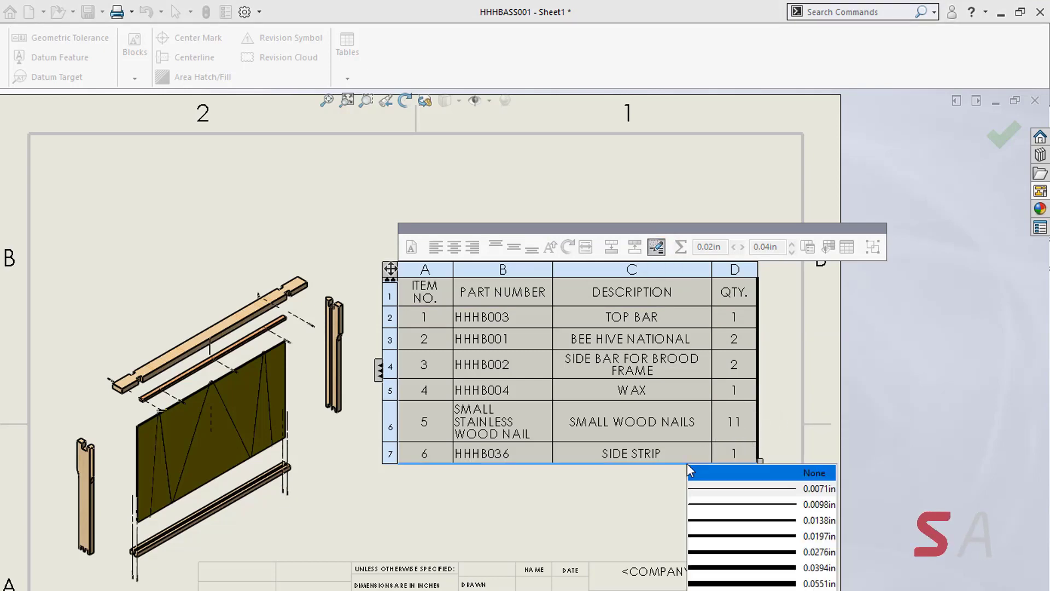
{"action": "left_click", "coordinate": [705, 536]}
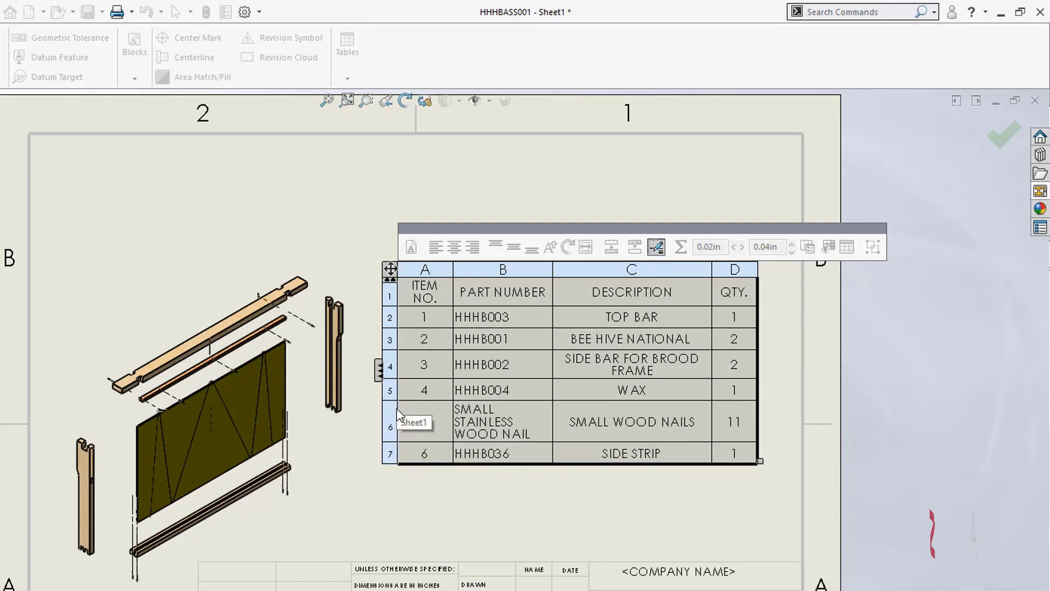
{"action": "left_click", "coordinate": [397, 405]}
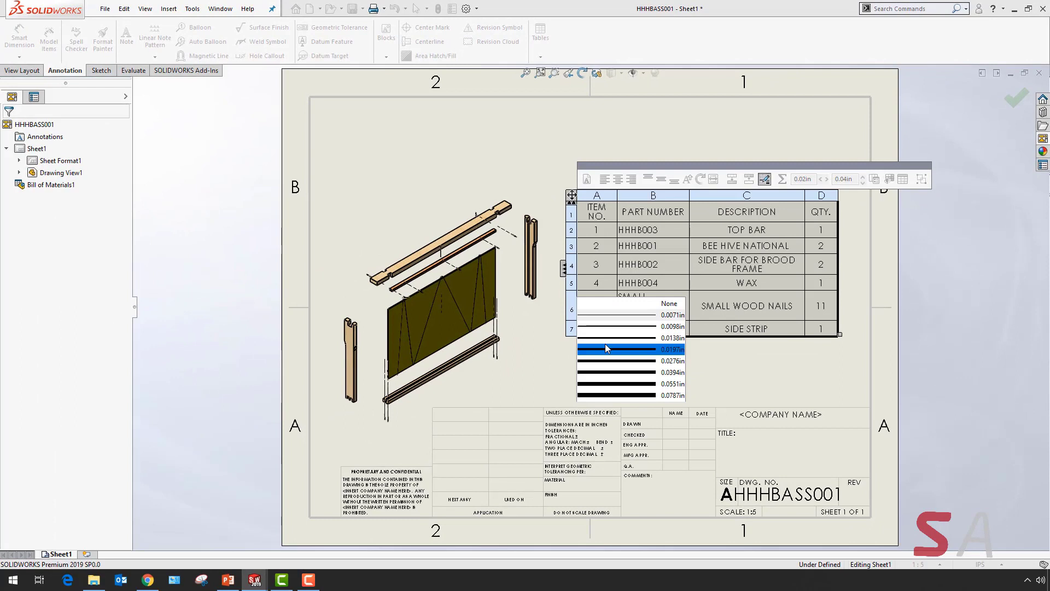
{"action": "left_click", "coordinate": [489, 435]}
Step: Apply 0.0138in line weight to the top and header-row borders, then check the result
{"action": "left_click", "coordinate": [573, 254]}
{"action": "left_click", "coordinate": [693, 245]}
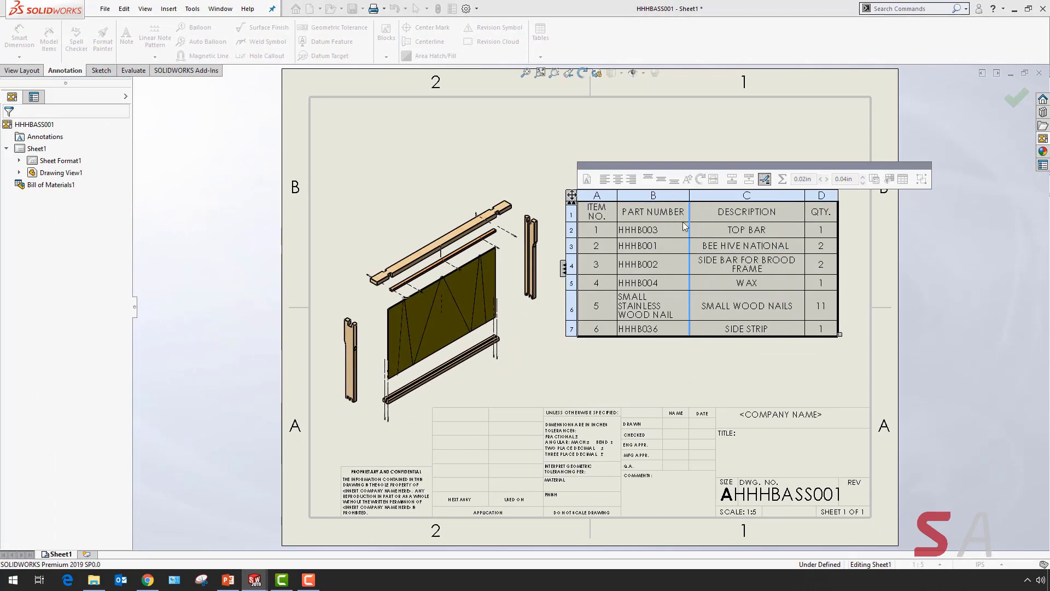
{"action": "left_click", "coordinate": [682, 221]}
{"action": "left_click", "coordinate": [703, 276]}
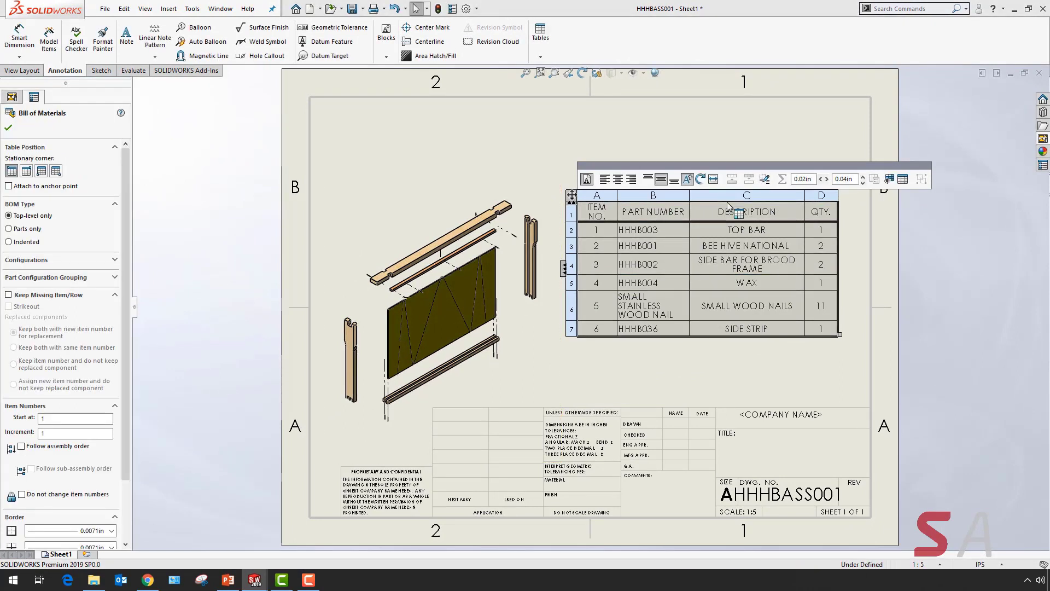
{"action": "left_click", "coordinate": [572, 145]}
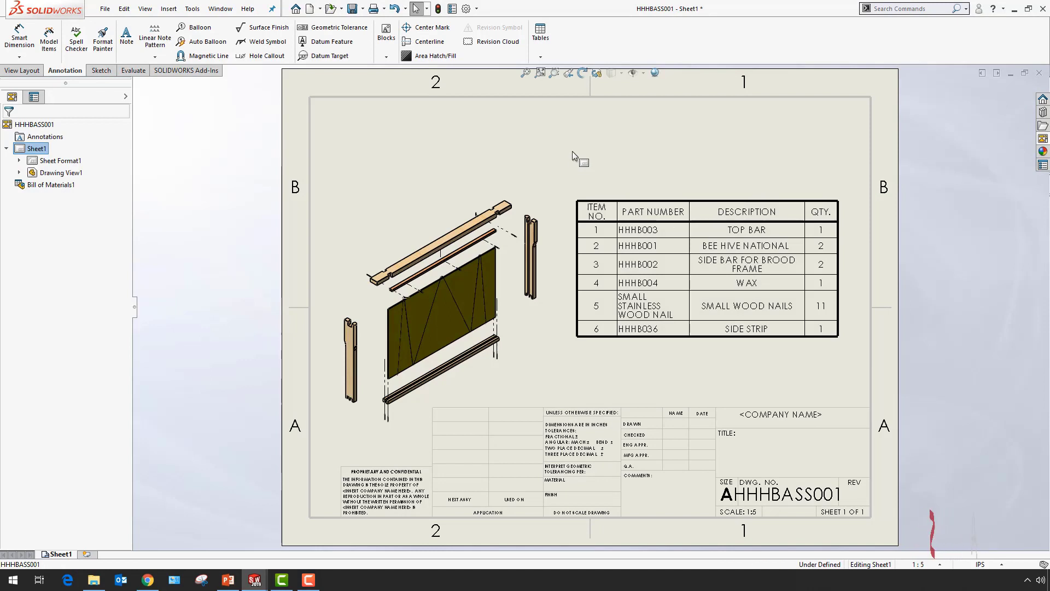
{"action": "mouse_move", "coordinate": [582, 202]}
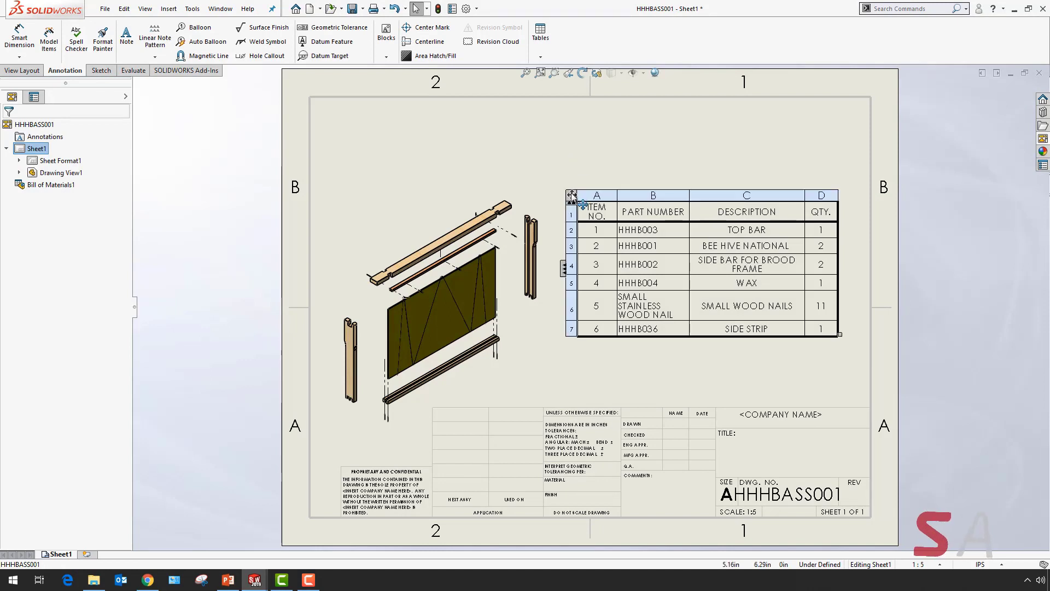
{"action": "left_click", "coordinate": [582, 204]}
Step: Export the BOM as Excel 'BOM - Framework.xls' with thumbnails into SW2019 Whats New Data Set
{"action": "right_click", "coordinate": [572, 193]}
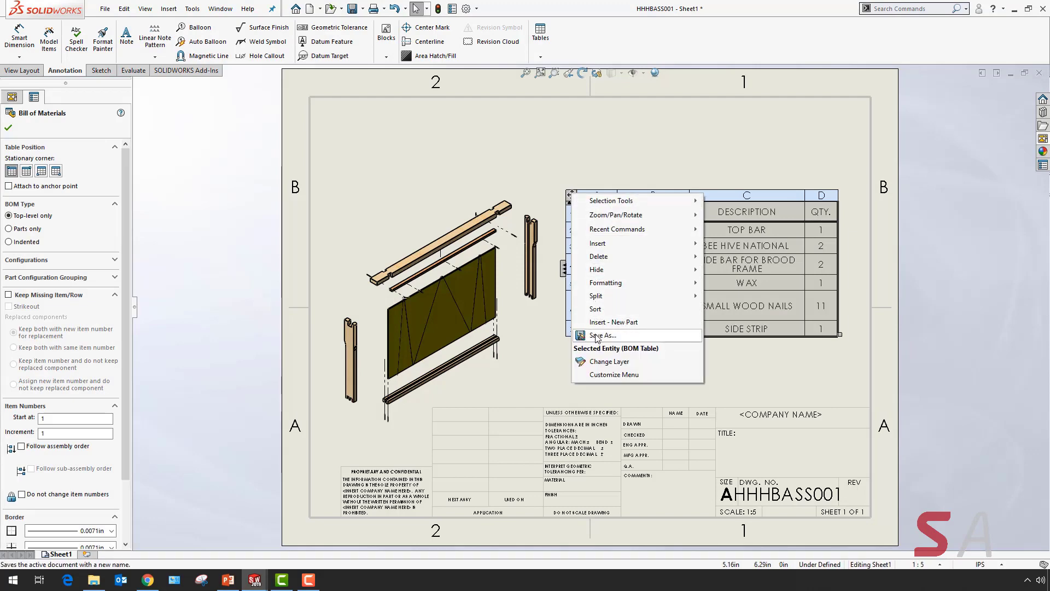
{"action": "left_click", "coordinate": [621, 335]}
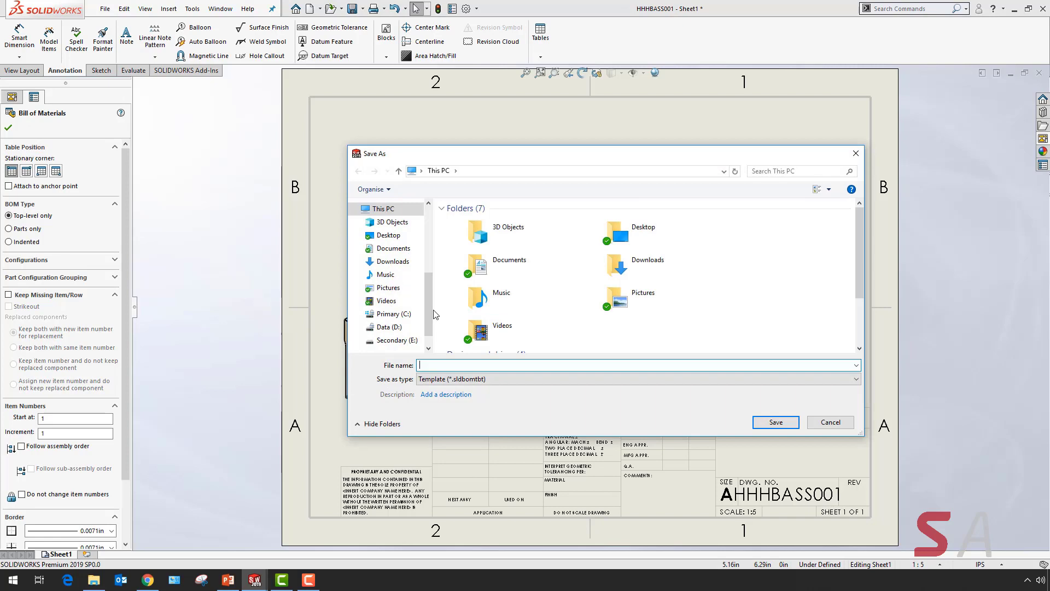
{"action": "scroll", "coordinate": [432, 311], "scroll_direction": "up", "scroll_amount": 2}
{"action": "left_click", "coordinate": [399, 230]}
{"action": "left_click", "coordinate": [461, 365]}
{"action": "type", "text": "BO"}
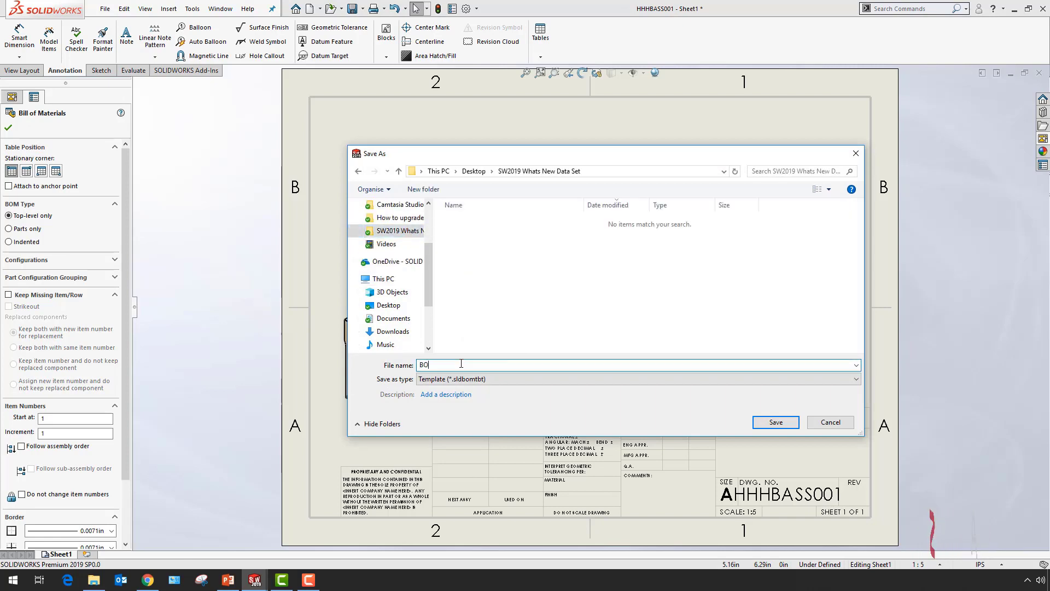
{"action": "type", "text": "M - Framework"}
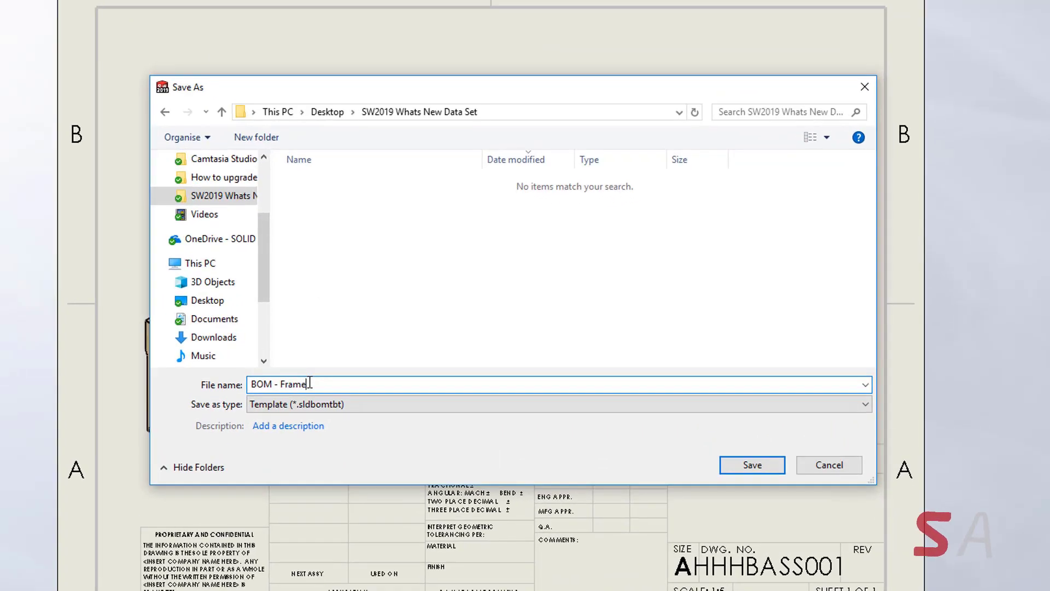
{"action": "left_click", "coordinate": [353, 403]}
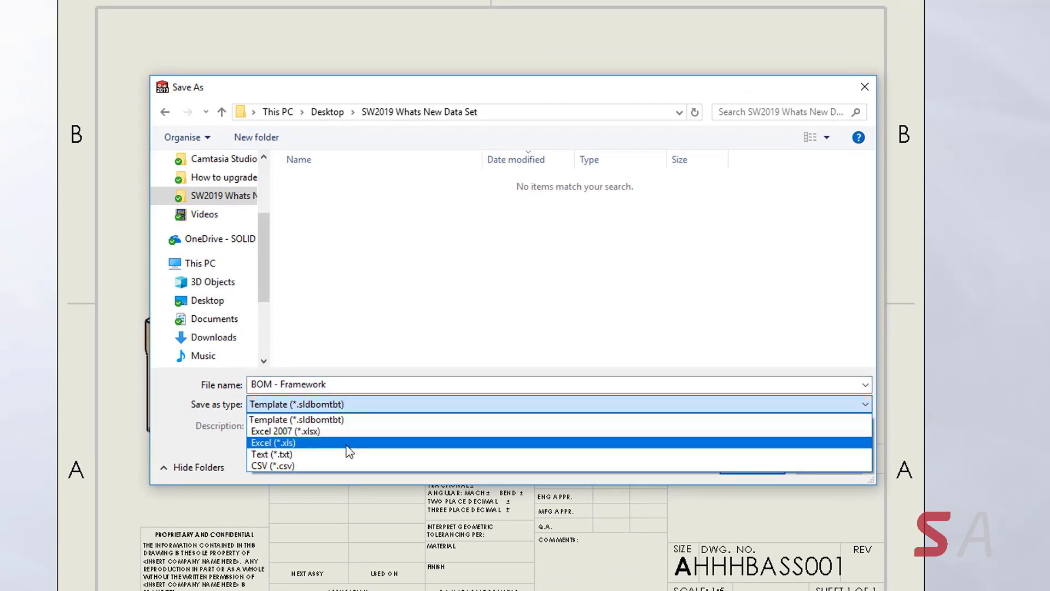
{"action": "left_click", "coordinate": [349, 443]}
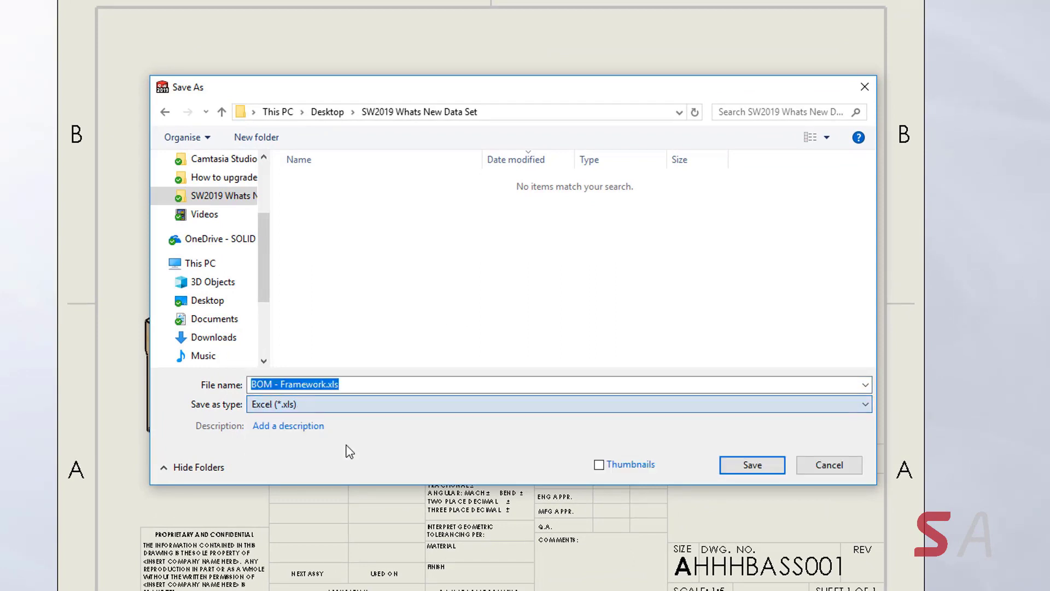
{"action": "left_click", "coordinate": [599, 465]}
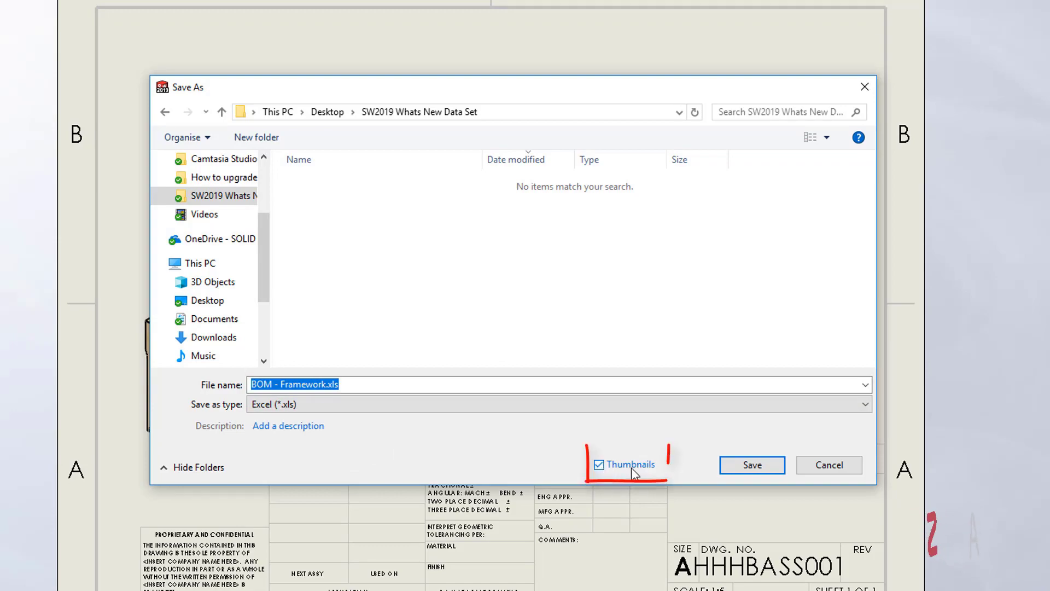
{"action": "left_click", "coordinate": [730, 467]}
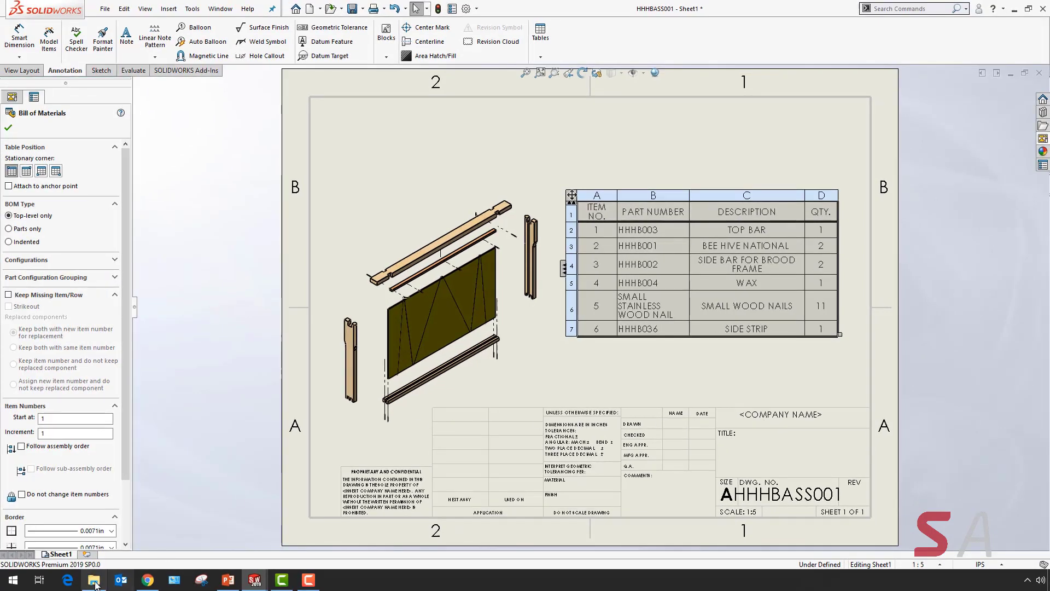
Step: In File Explorer, preview BOM - Framework.xls and open it in Excel
{"action": "left_click", "coordinate": [93, 580]}
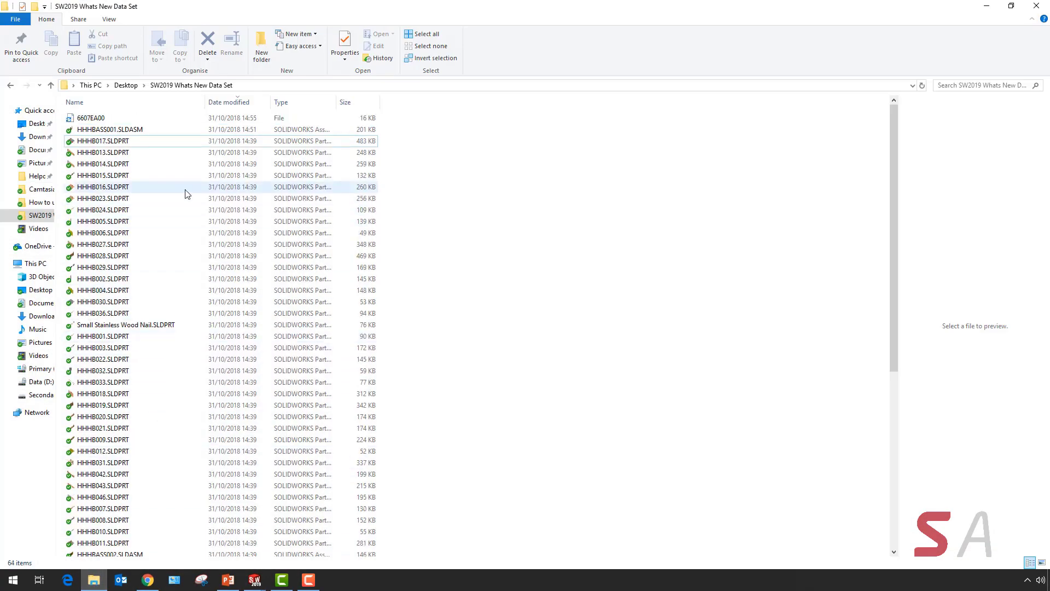
{"action": "left_click", "coordinate": [123, 119]}
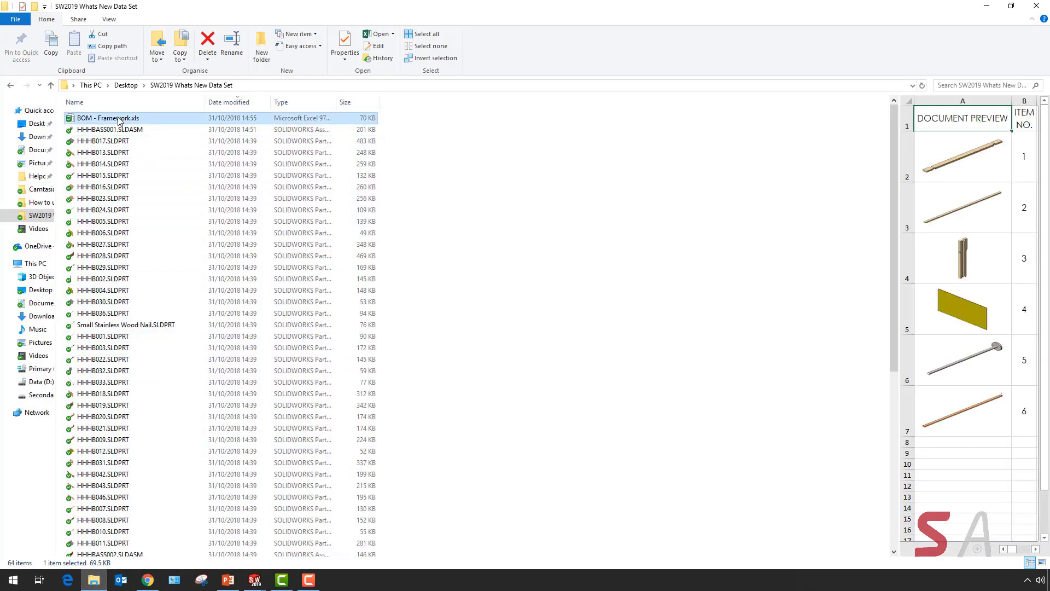
{"action": "double_click", "coordinate": [119, 118]}
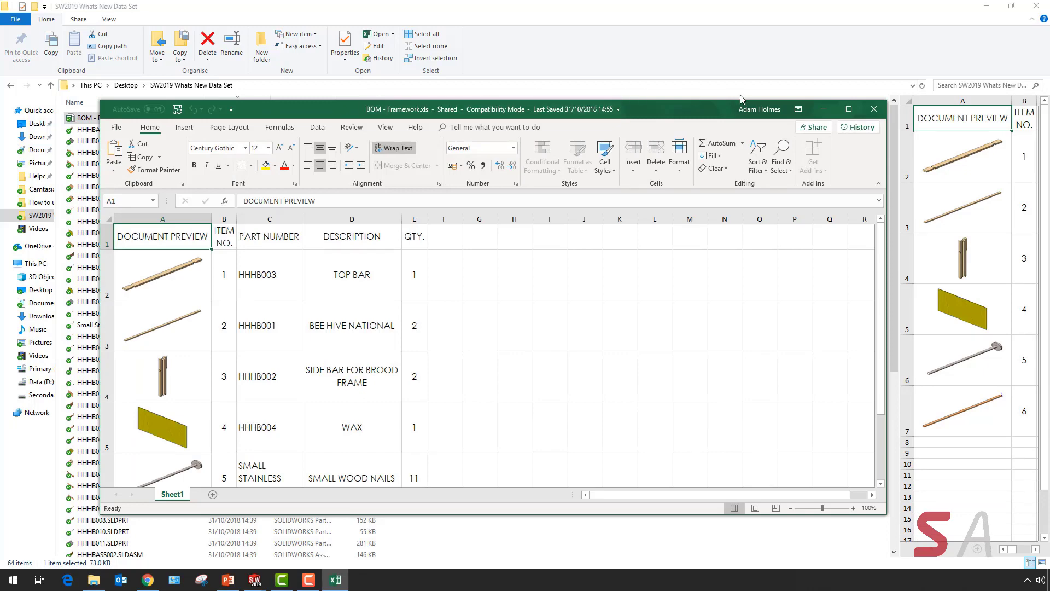
Step: Maximize Excel to review the BOM thumbnails, minimize it, and return to the SOLIDWORKS drawing
{"action": "left_click", "coordinate": [856, 114]}
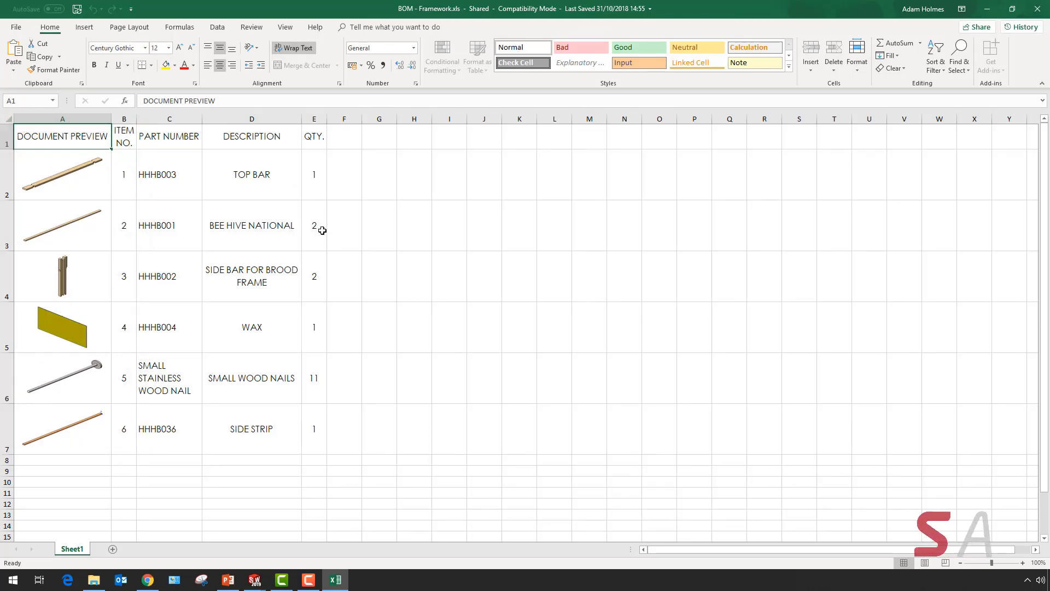
{"action": "left_click", "coordinate": [985, 9]}
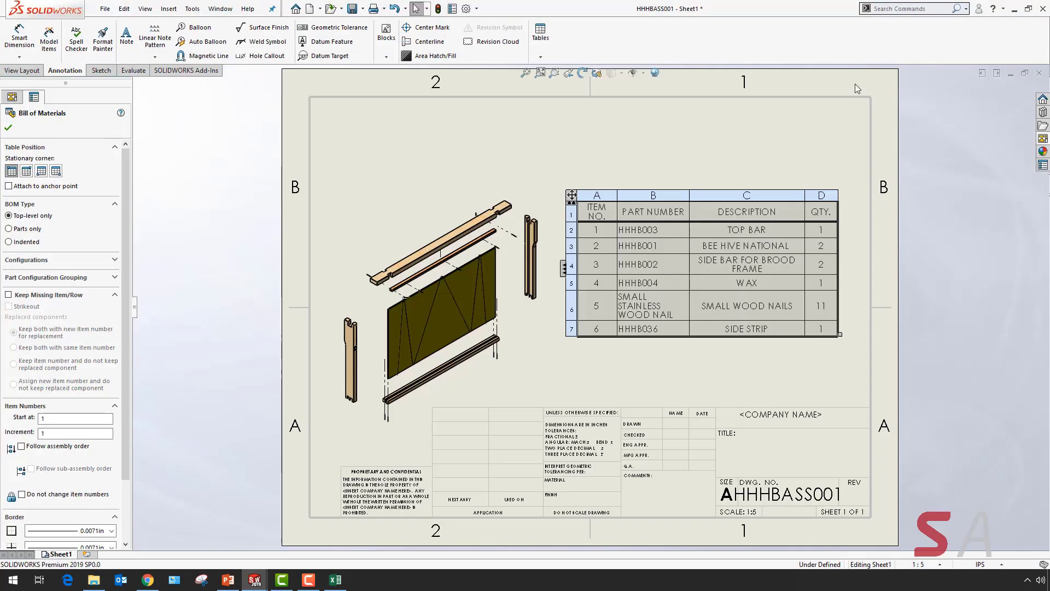
{"action": "left_click", "coordinate": [789, 128]}
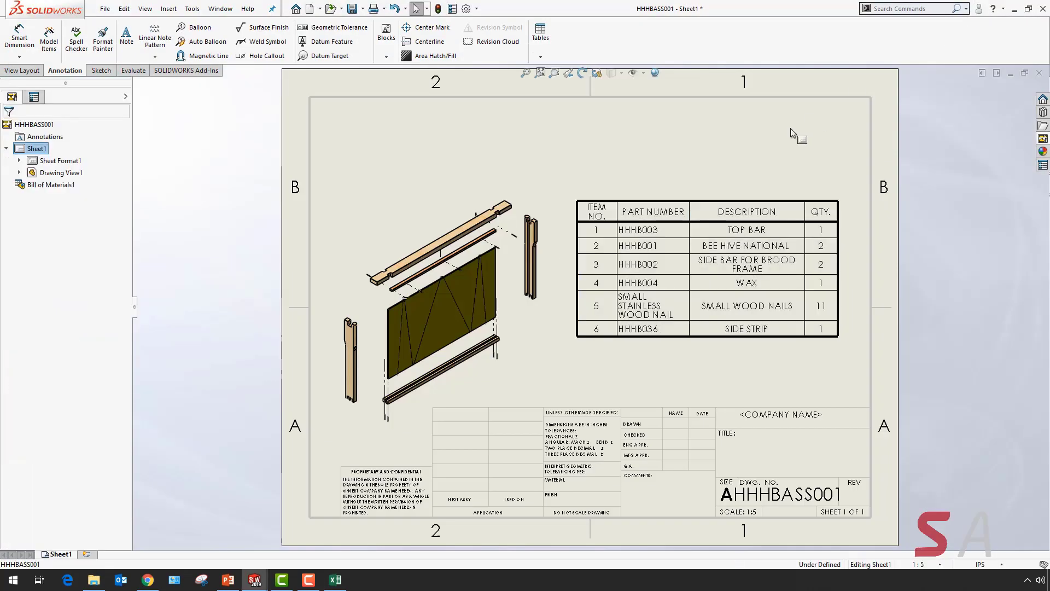
Step: In System Options > File Locations, show the Default Save Folder path to SW2019 Whats New Data Set
{"action": "left_click", "coordinate": [466, 9]}
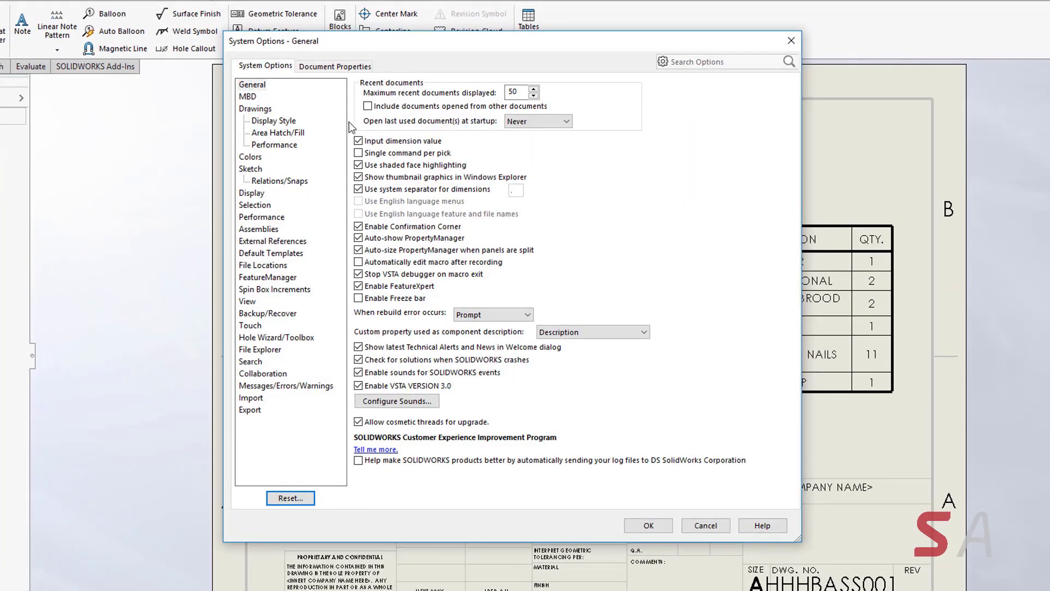
{"action": "left_click", "coordinate": [260, 267]}
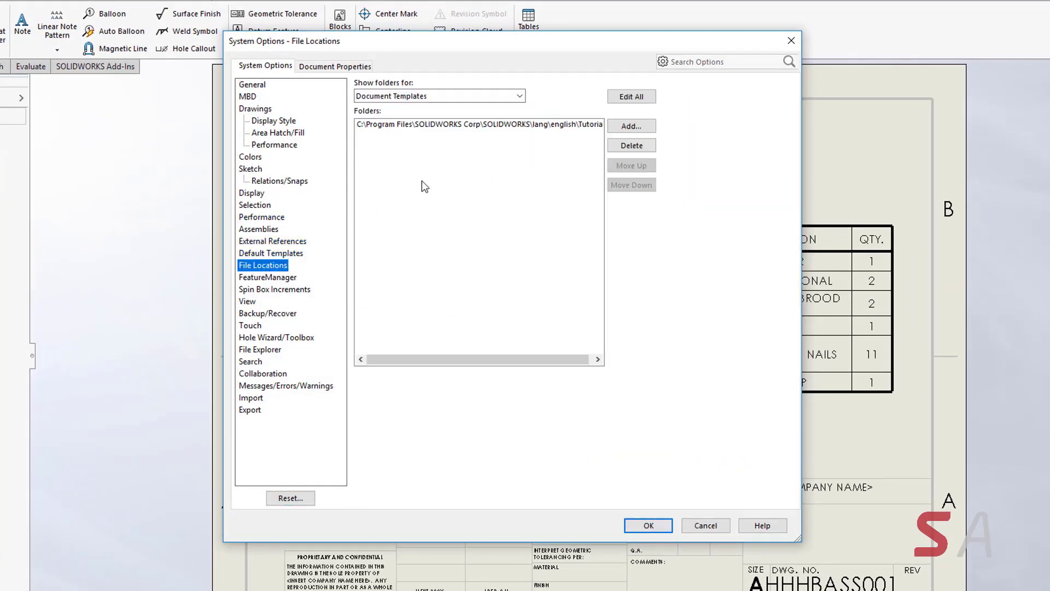
{"action": "left_click", "coordinate": [521, 97]}
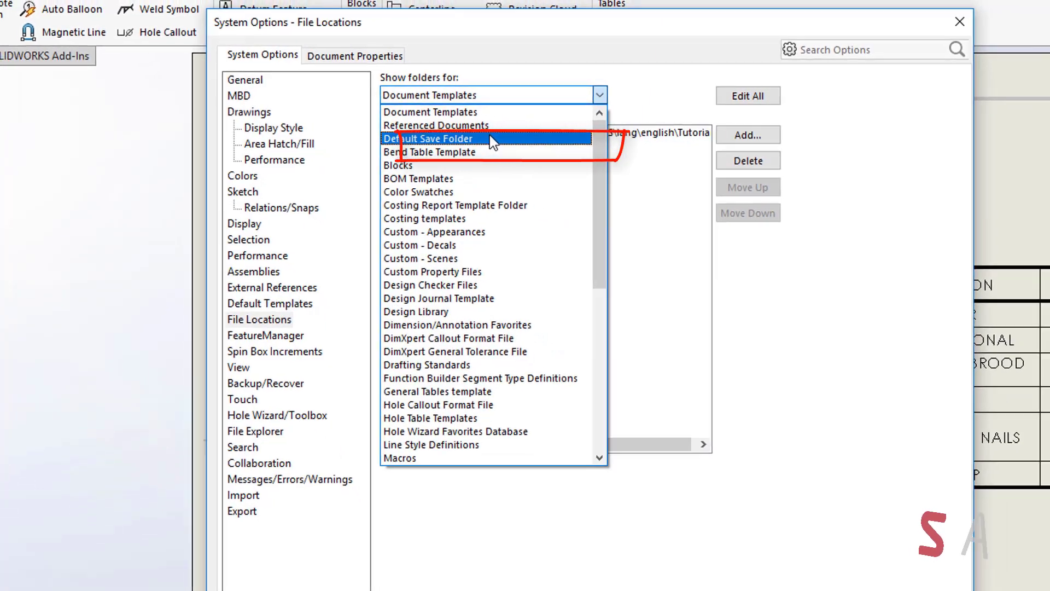
{"action": "left_click", "coordinate": [490, 134]}
{"action": "left_click", "coordinate": [491, 136]}
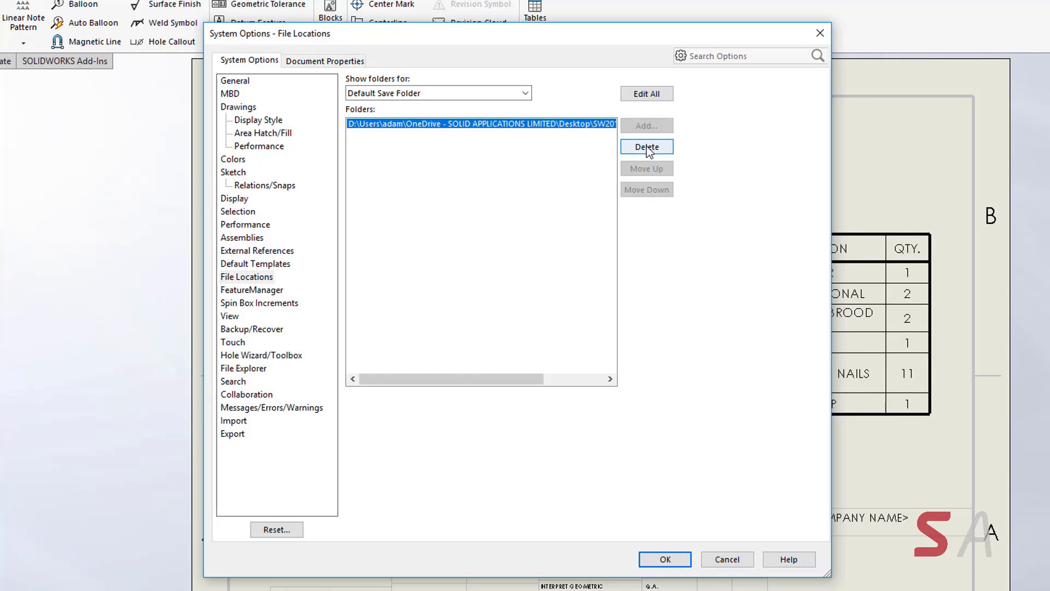
{"action": "left_click_drag", "start_coordinate": [509, 378], "coordinate": [569, 378]}
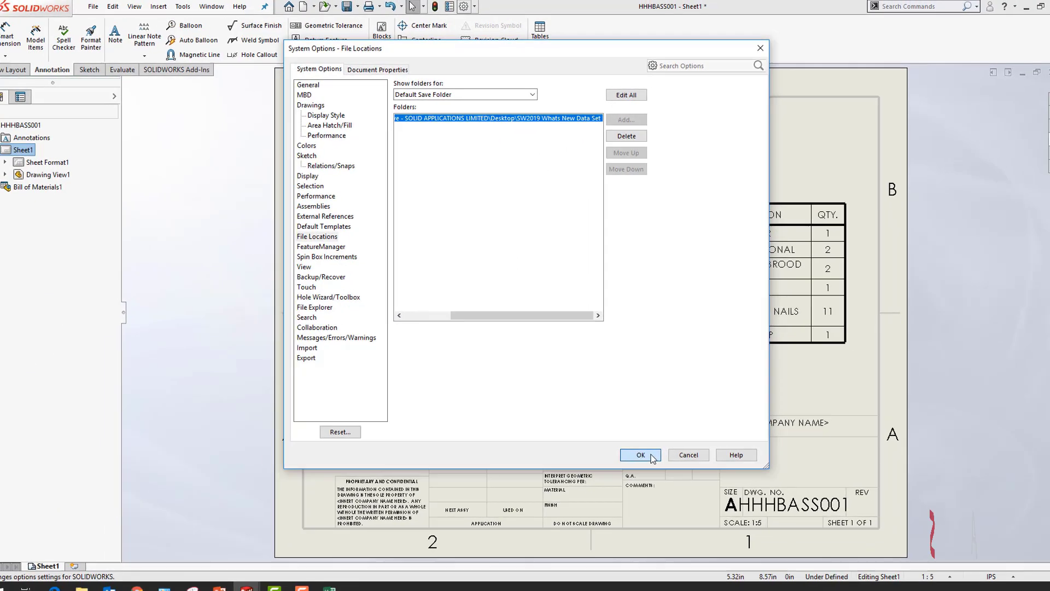
Step: Close Options and save HHHBAS001.SLDDRW with its modified assembly using Save All
{"action": "left_click", "coordinate": [665, 558]}
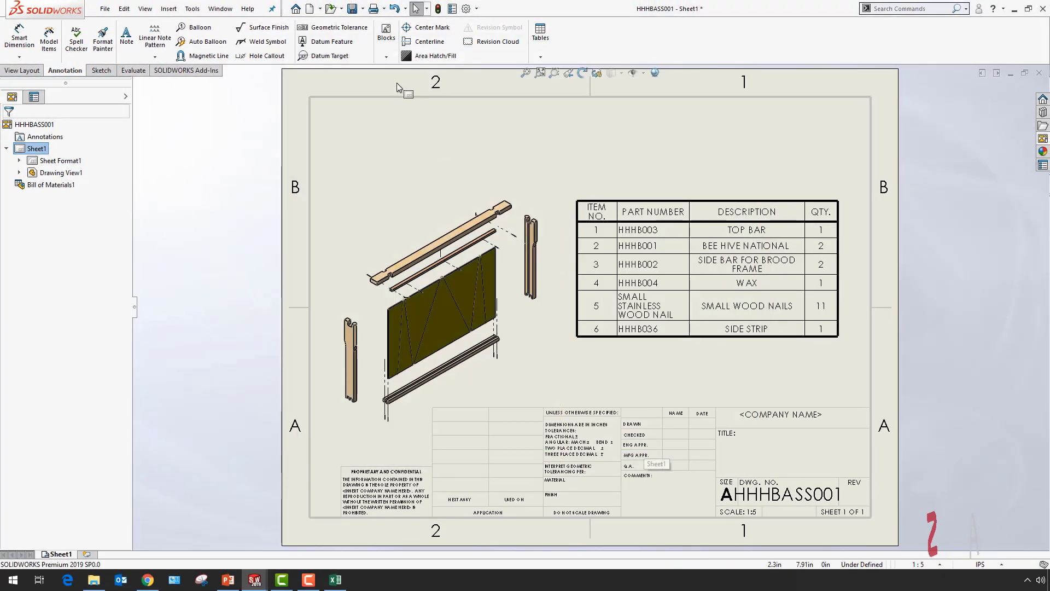
{"action": "left_click", "coordinate": [353, 8]}
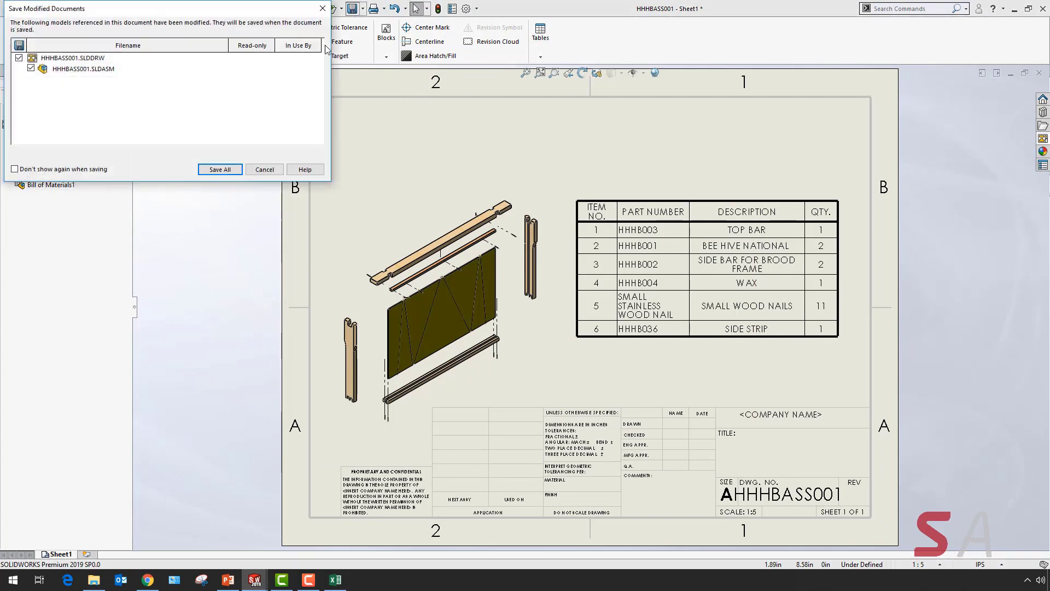
{"action": "left_click", "coordinate": [220, 170]}
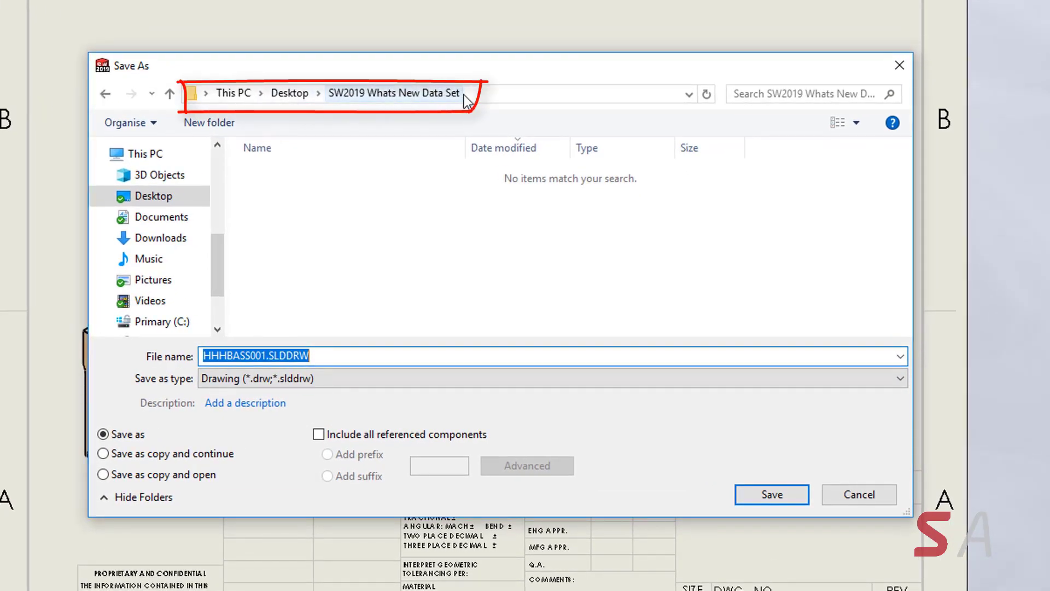
{"action": "left_click", "coordinate": [386, 356]}
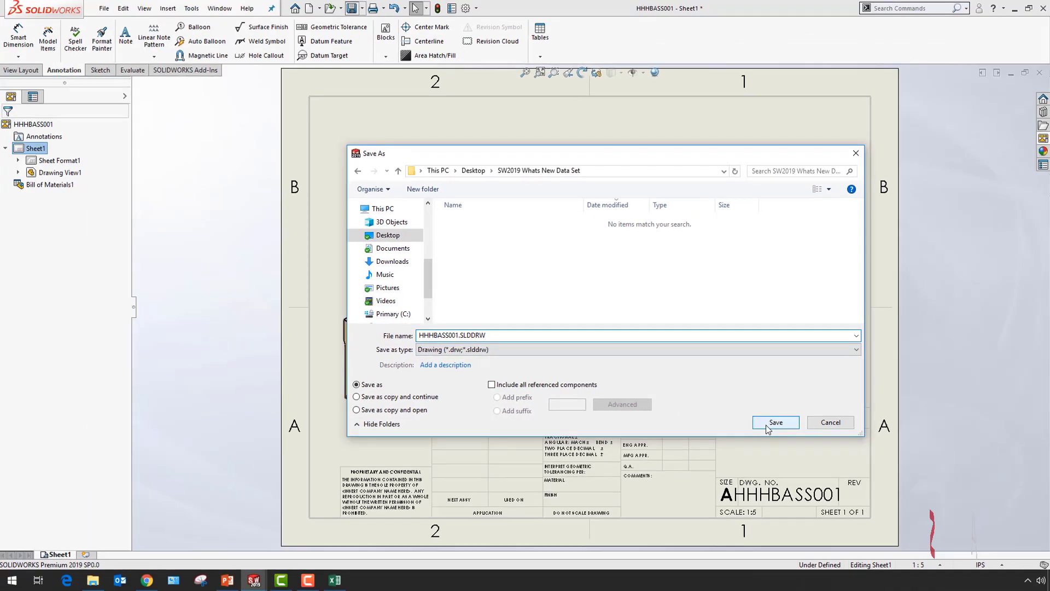
{"action": "left_click", "coordinate": [766, 425]}
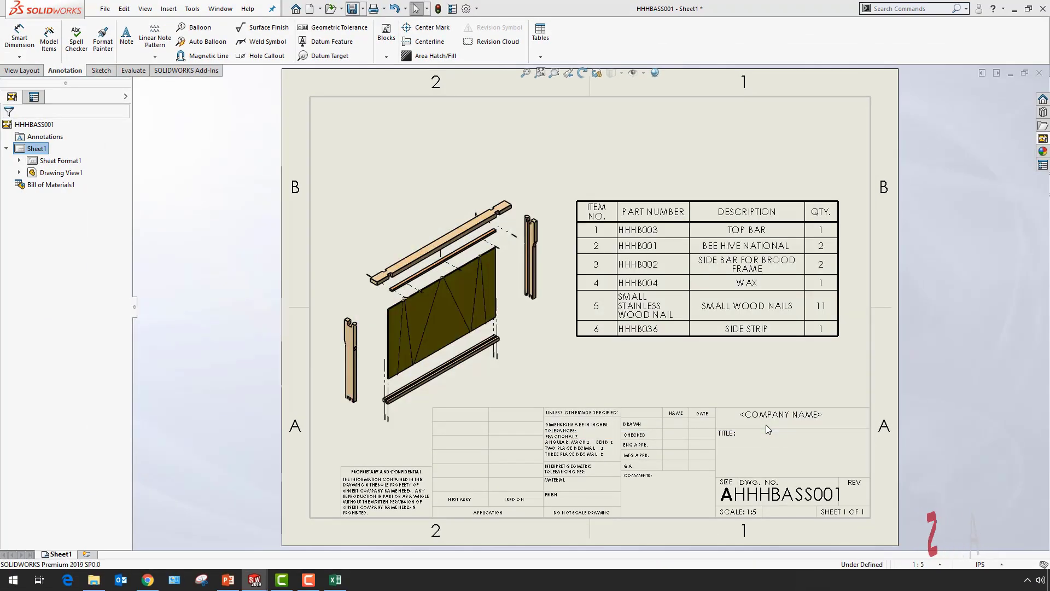